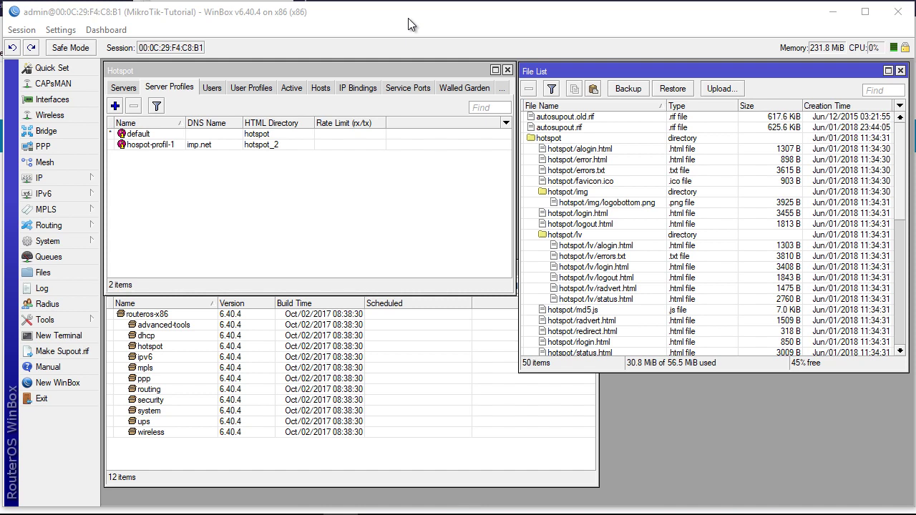
Review the installed packages, then scroll the router's File List to the hotspot_2 files.
{"action": "left_click", "coordinate": [320, 455]}
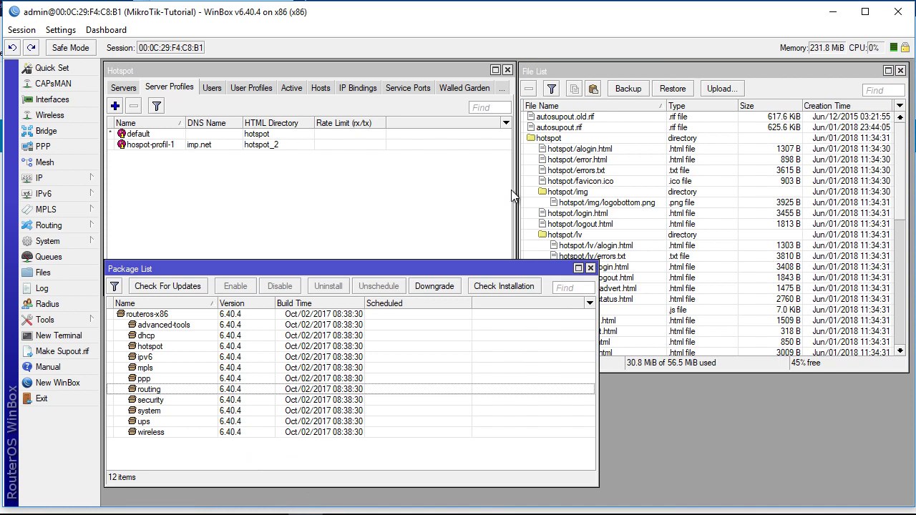
{"action": "left_click", "coordinate": [640, 72]}
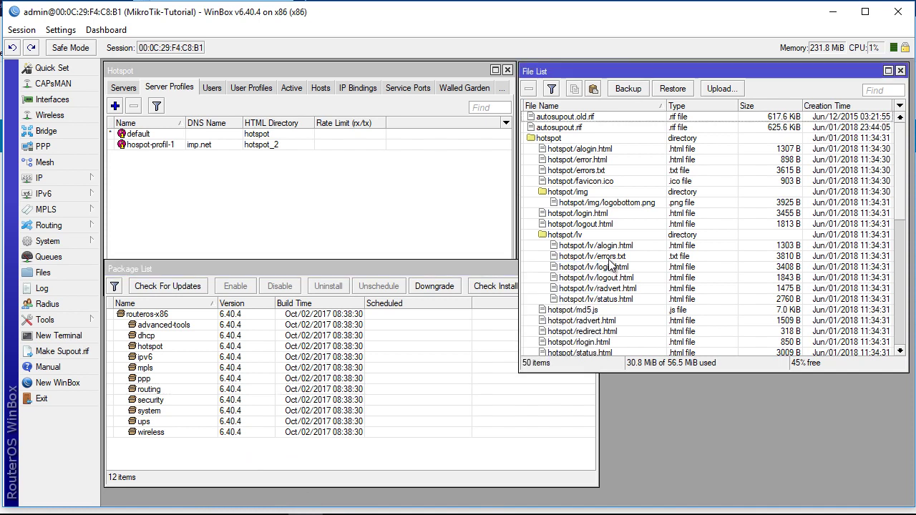
{"action": "scroll", "coordinate": [620, 256], "scroll_direction": "down", "scroll_amount": 9}
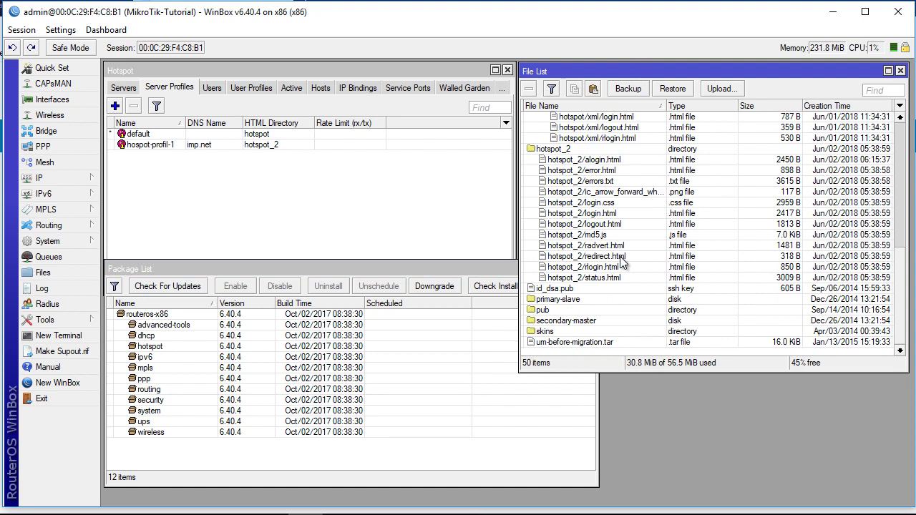
{"action": "left_click", "coordinate": [834, 14]}
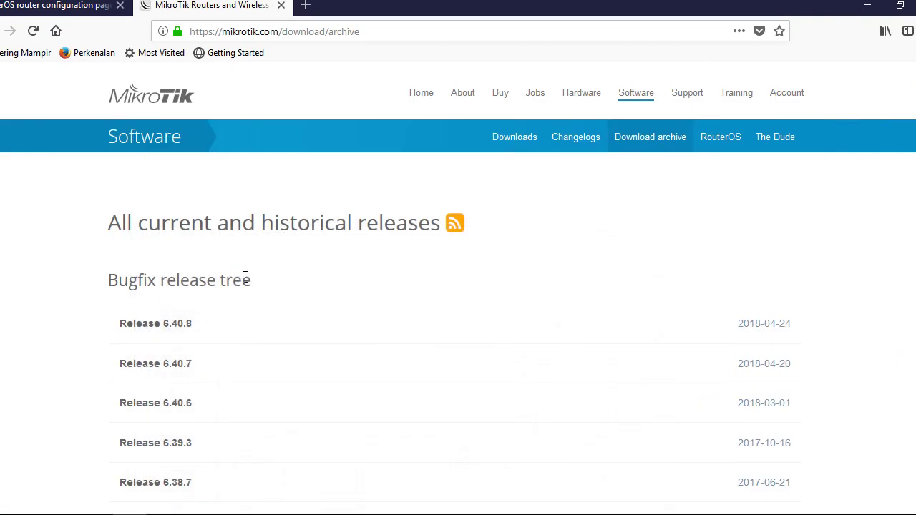
{"action": "left_click", "coordinate": [171, 335]}
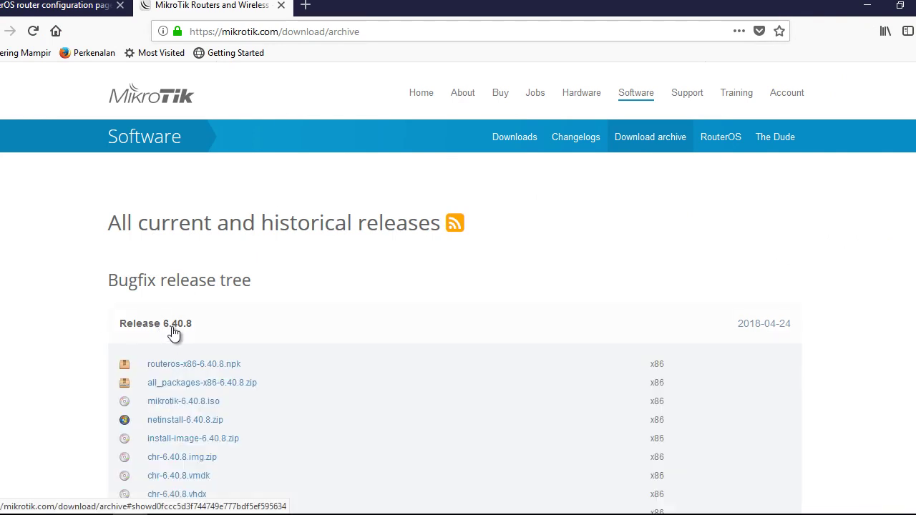
{"action": "scroll", "coordinate": [143, 302], "scroll_direction": "down", "scroll_amount": 2}
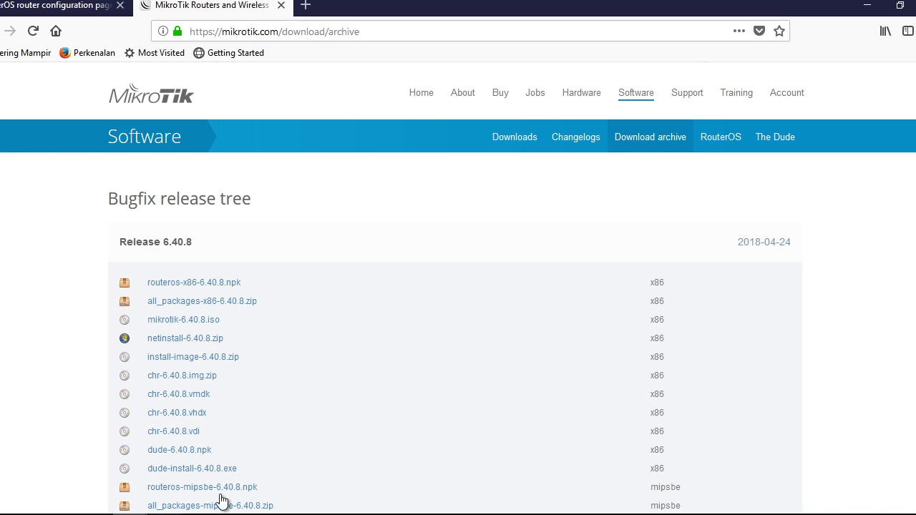
{"action": "left_click", "coordinate": [332, 514]}
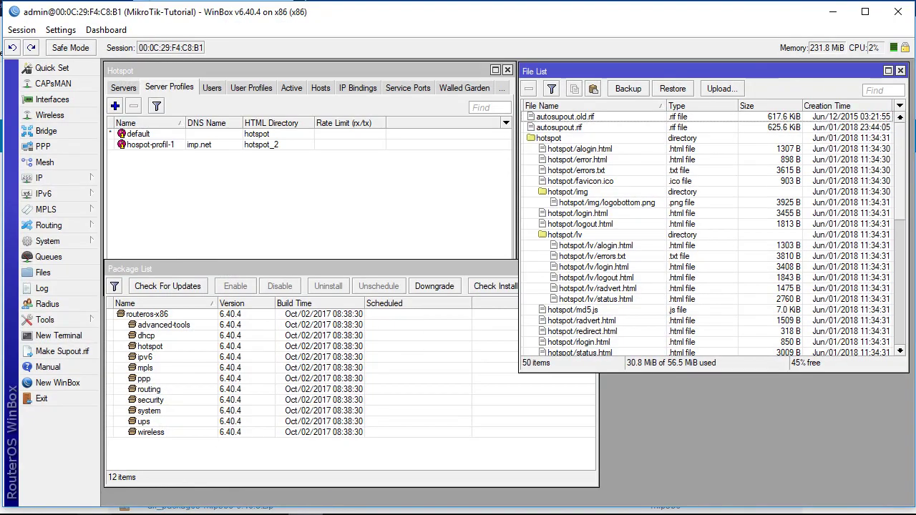
Open the all_packages-x86-6.40.4 folder in Explorer and position its window beside WinBox.
{"action": "left_click", "coordinate": [62, 508]}
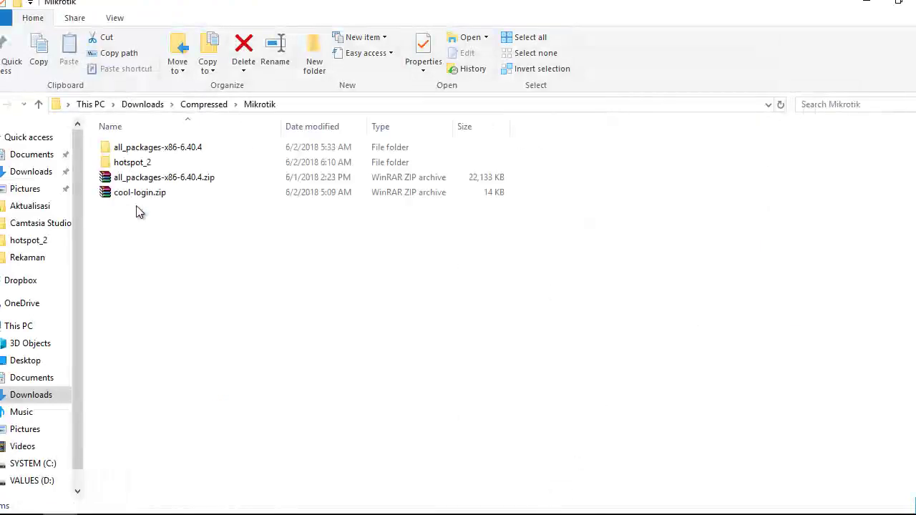
{"action": "double_click", "coordinate": [156, 150]}
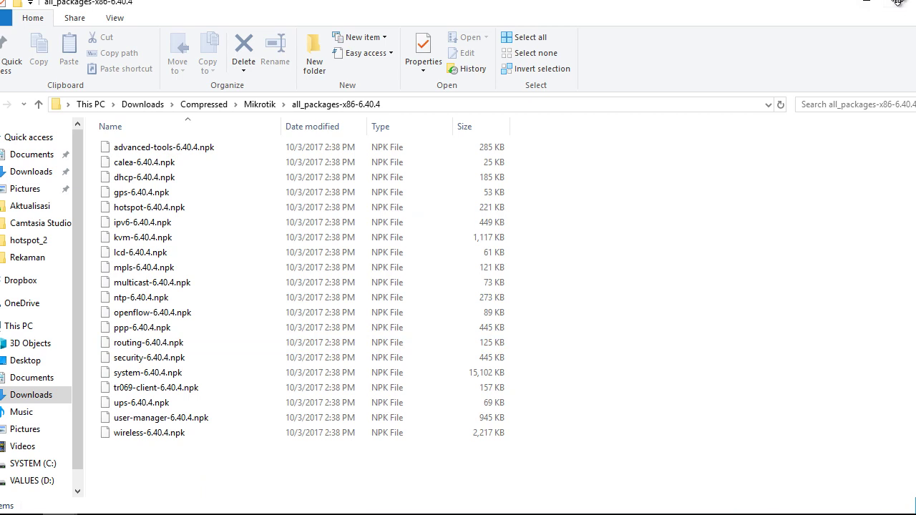
{"action": "left_click", "coordinate": [897, 3]}
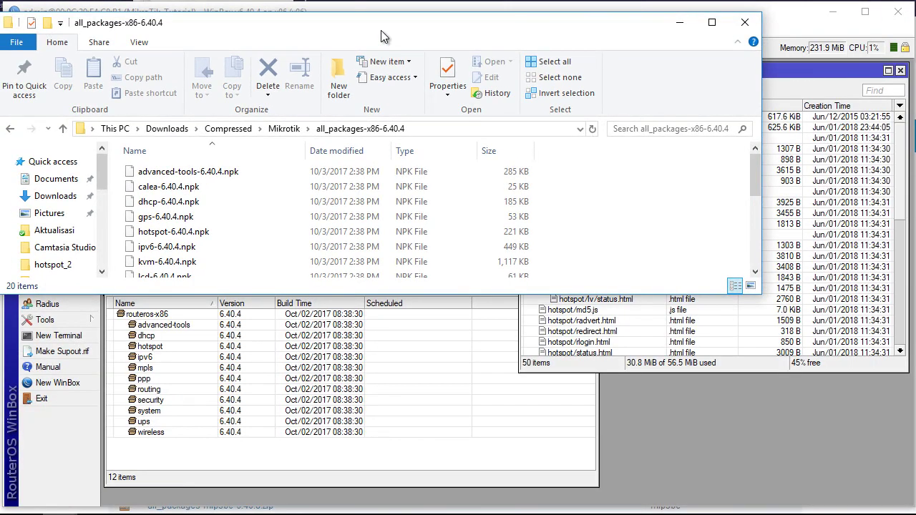
{"action": "left_click_drag", "start_coordinate": [383, 28], "coordinate": [379, 80]}
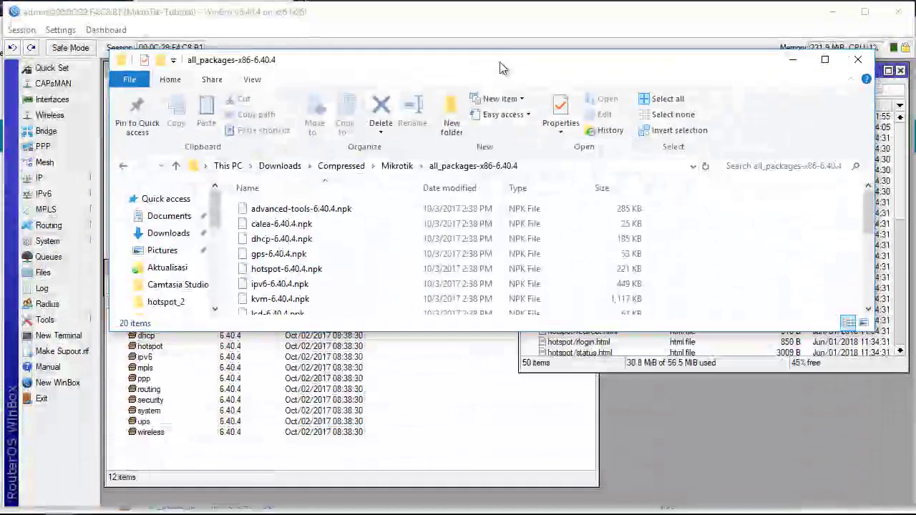
{"action": "scroll", "coordinate": [290, 247], "scroll_direction": "down", "scroll_amount": 4}
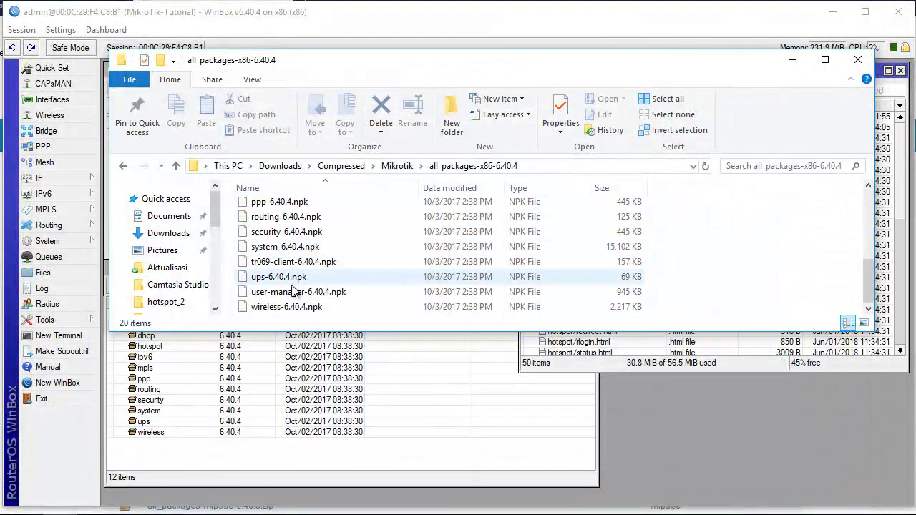
Drag user-manager-6.40.4.npk from Explorer into WinBox's File List.
{"action": "left_click", "coordinate": [290, 292]}
{"action": "left_click_drag", "start_coordinate": [637, 369], "coordinate": [613, 486]}
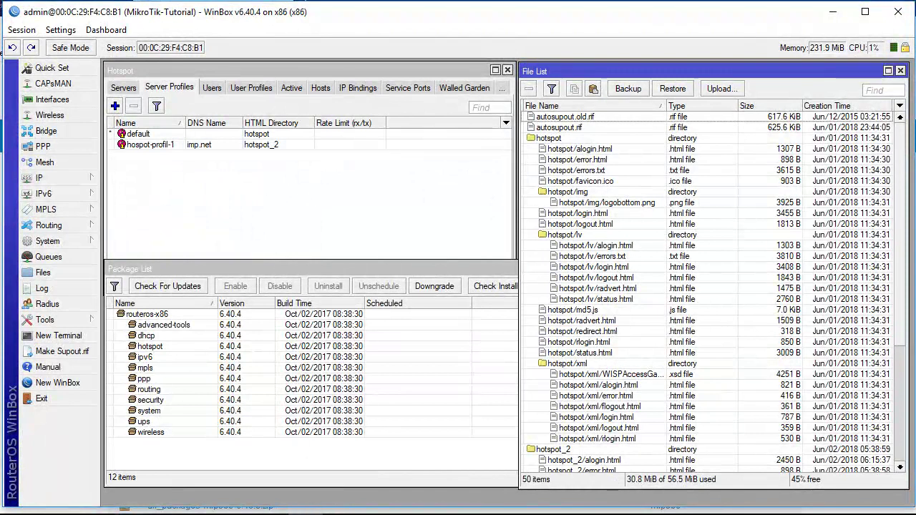
{"action": "left_click", "coordinate": [208, 510]}
{"action": "left_click_drag", "start_coordinate": [299, 298], "coordinate": [628, 471]}
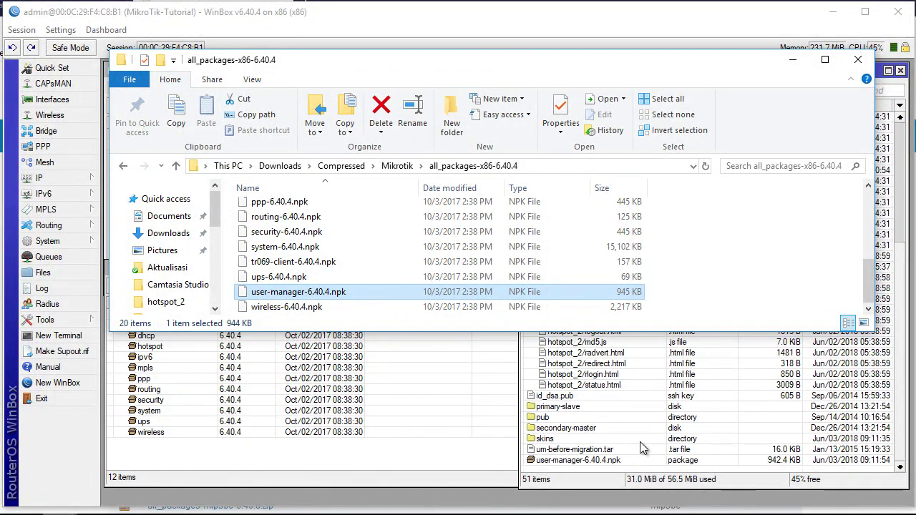
Select the uploaded user-manager-6.40.4.npk and reboot the router via System > Reboot.
{"action": "left_click", "coordinate": [795, 60]}
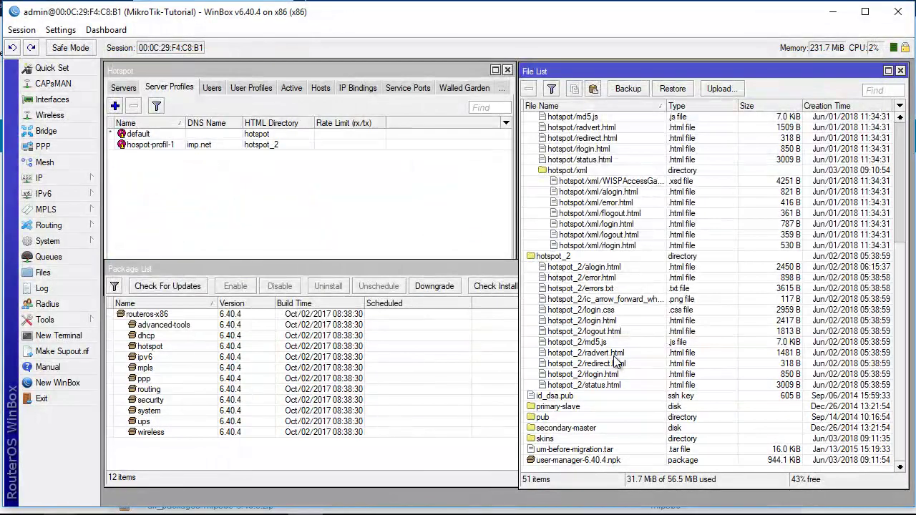
{"action": "scroll", "coordinate": [618, 358], "scroll_direction": "up", "scroll_amount": 8}
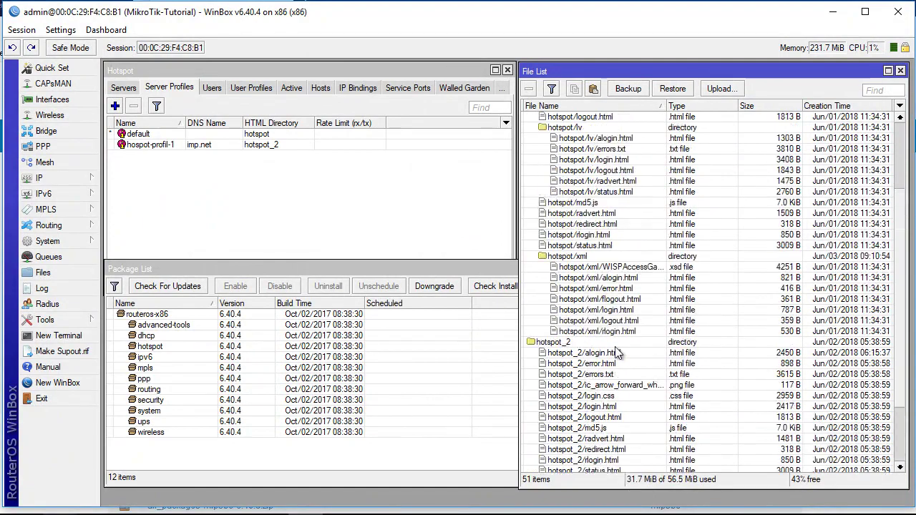
{"action": "scroll", "coordinate": [617, 353], "scroll_direction": "down", "scroll_amount": 7}
{"action": "scroll", "coordinate": [616, 353], "scroll_direction": "down", "scroll_amount": 1}
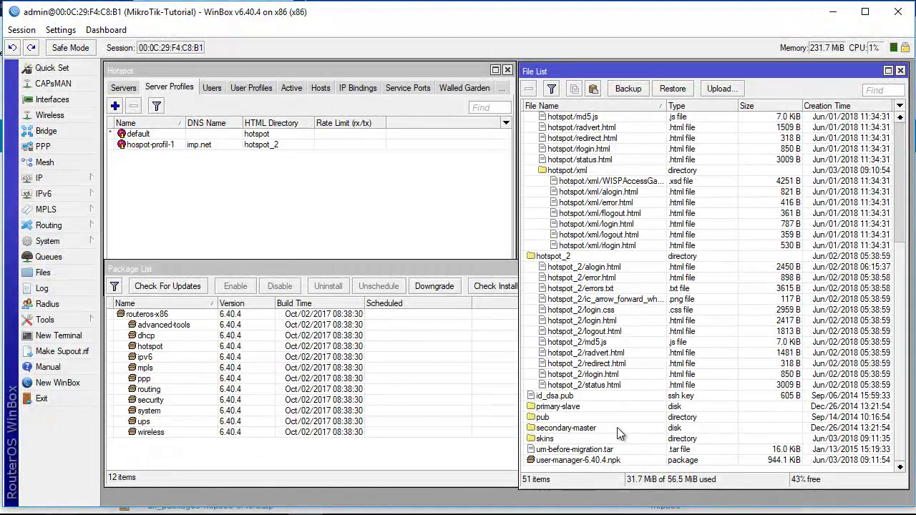
{"action": "left_click", "coordinate": [608, 462]}
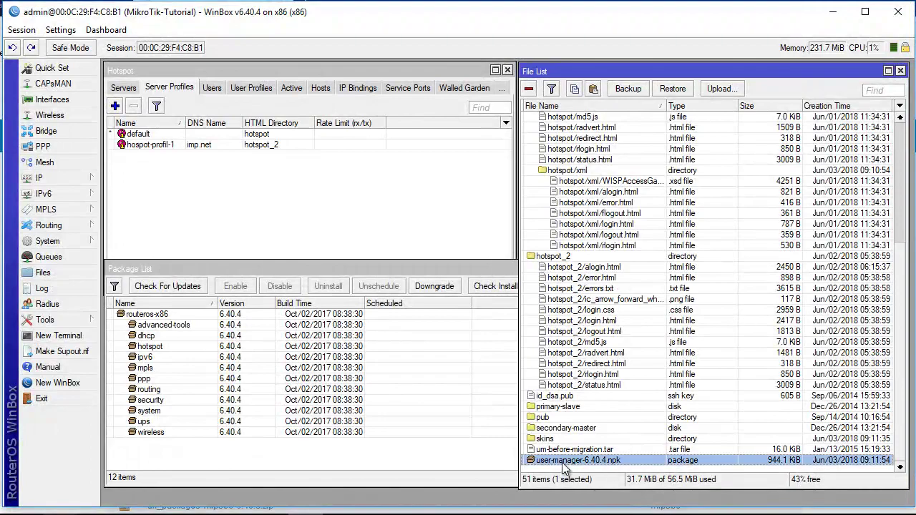
{"action": "left_click", "coordinate": [47, 241]}
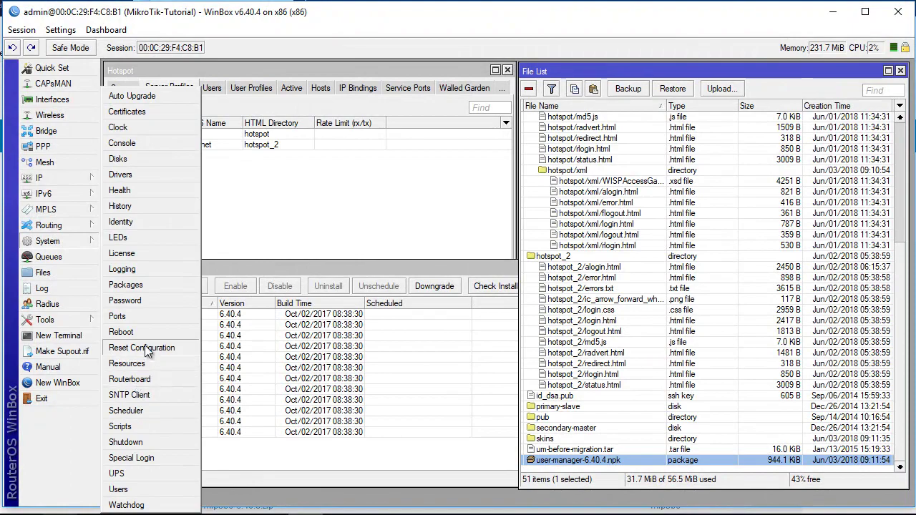
{"action": "left_click", "coordinate": [121, 332]}
{"action": "left_click", "coordinate": [460, 277]}
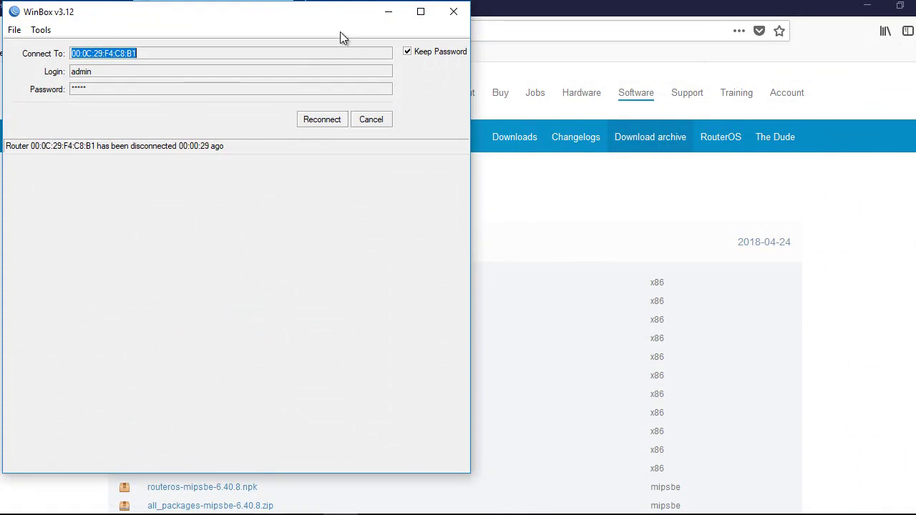
Reconnect to the router and confirm user-manager appears in the Package List.
{"action": "left_click", "coordinate": [320, 120]}
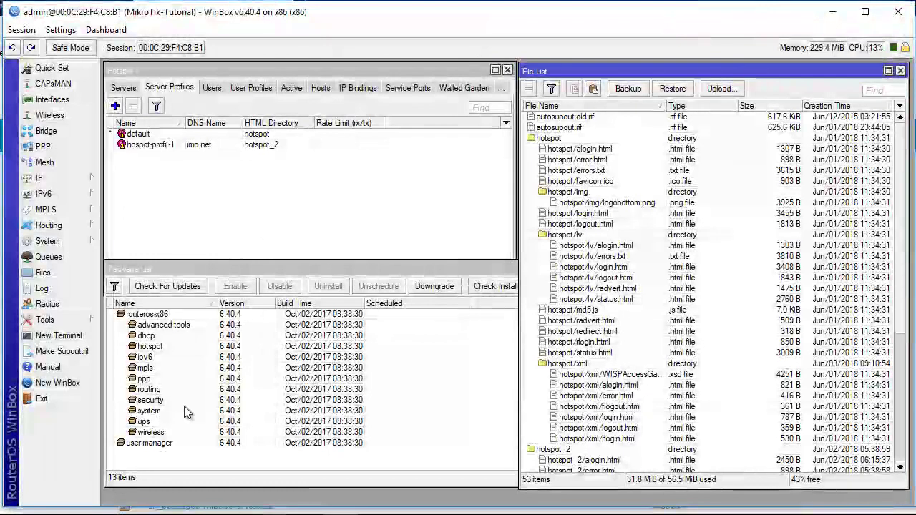
{"action": "left_click", "coordinate": [142, 446]}
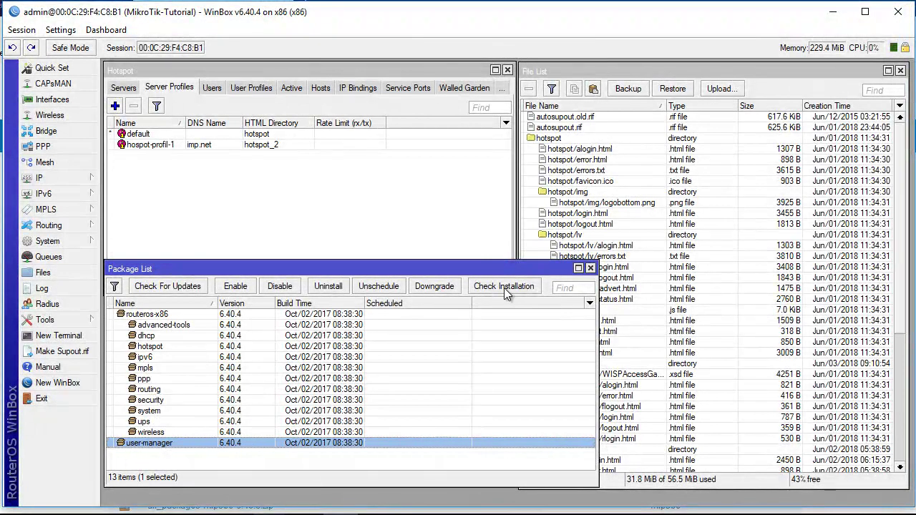
{"action": "left_click", "coordinate": [171, 462]}
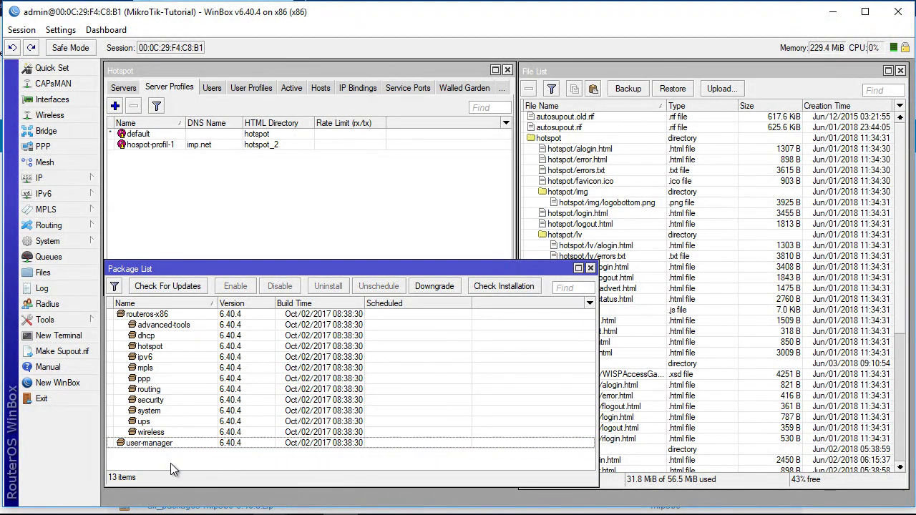
Check the File List for the new user-manager folder with its logsqldb and sqldb files.
{"action": "left_click", "coordinate": [901, 250]}
{"action": "left_click_drag", "start_coordinate": [901, 250], "coordinate": [898, 429]}
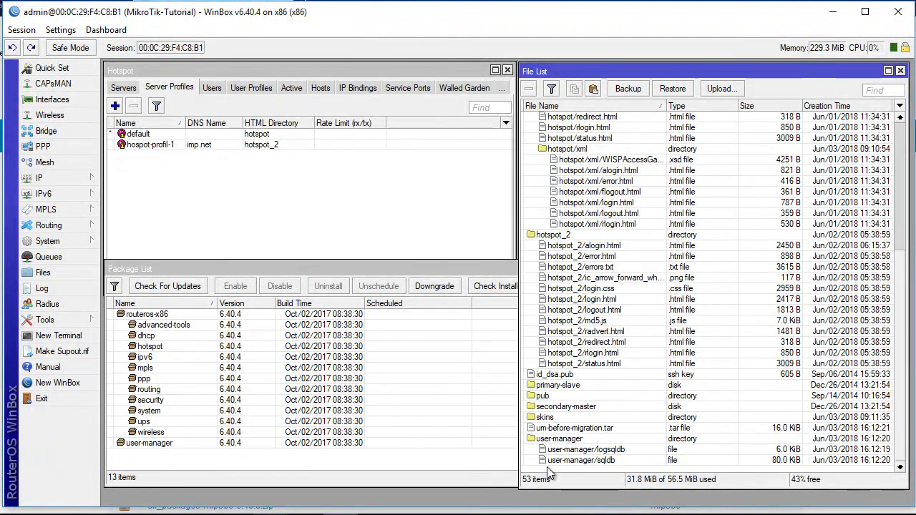
{"action": "left_click", "coordinate": [566, 438]}
{"action": "left_click", "coordinate": [577, 450]}
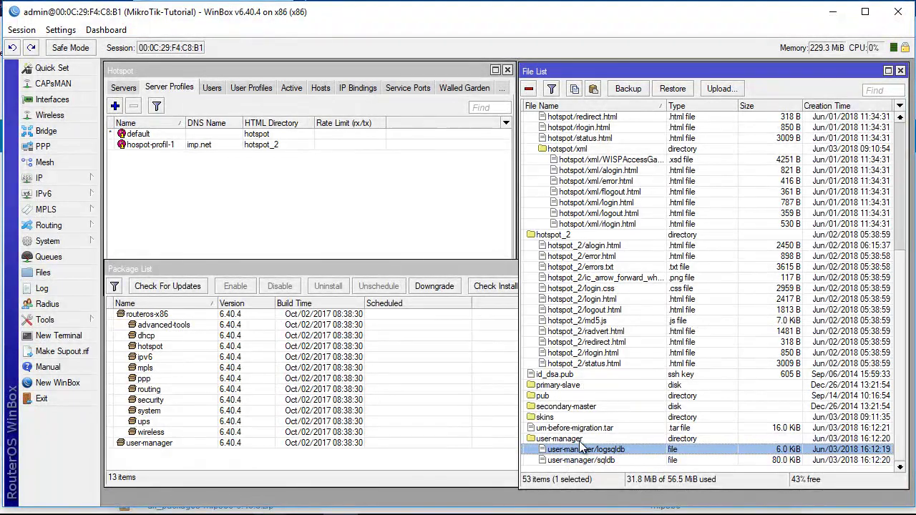
{"action": "left_click", "coordinate": [581, 439]}
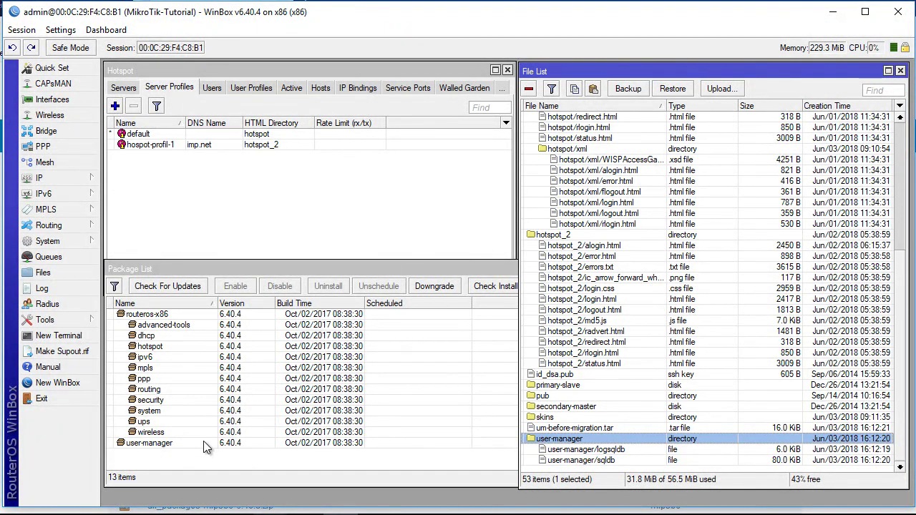
{"action": "left_click", "coordinate": [832, 12]}
Load 192.168.1.3/userman in the browser to reach the User Manager login page.
{"action": "key", "text": "ctrl+Tab"}
{"action": "left_click", "coordinate": [295, 31]}
{"action": "key", "text": "Return"}
{"action": "left_click", "coordinate": [299, 31]}
{"action": "left_click", "coordinate": [300, 31]}
{"action": "type", "text": "/"}
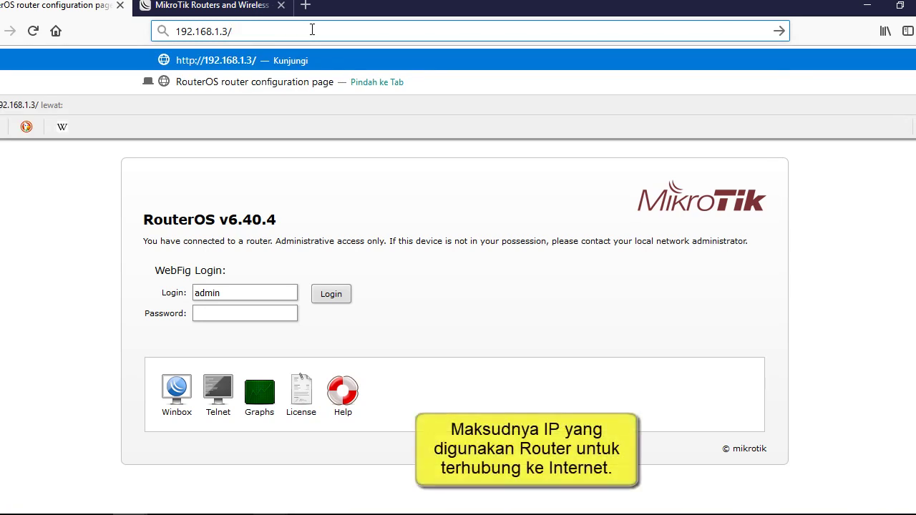
{"action": "type", "text": "userman"}
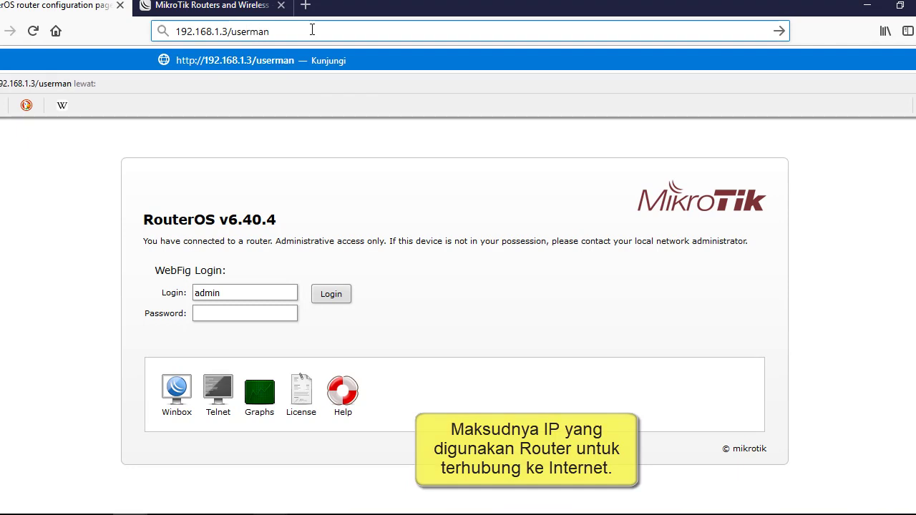
{"action": "key", "text": "Return"}
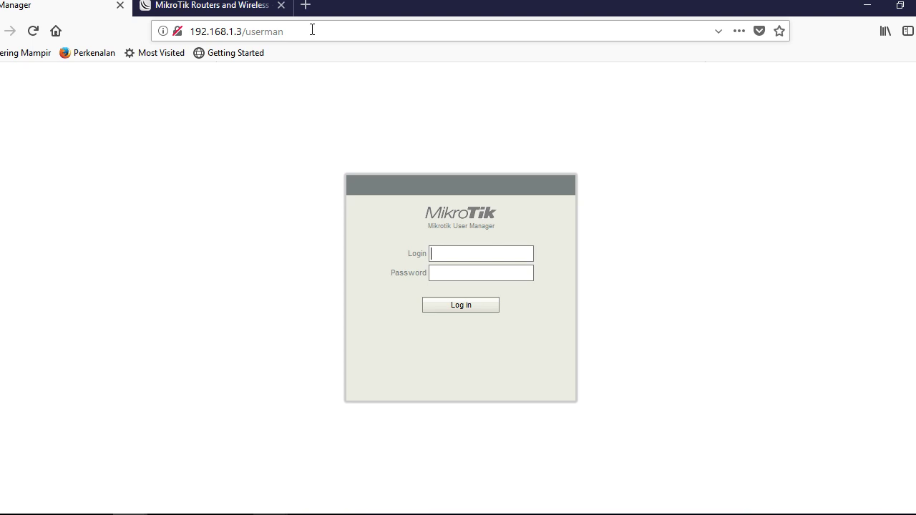
{"action": "left_click", "coordinate": [392, 465]}
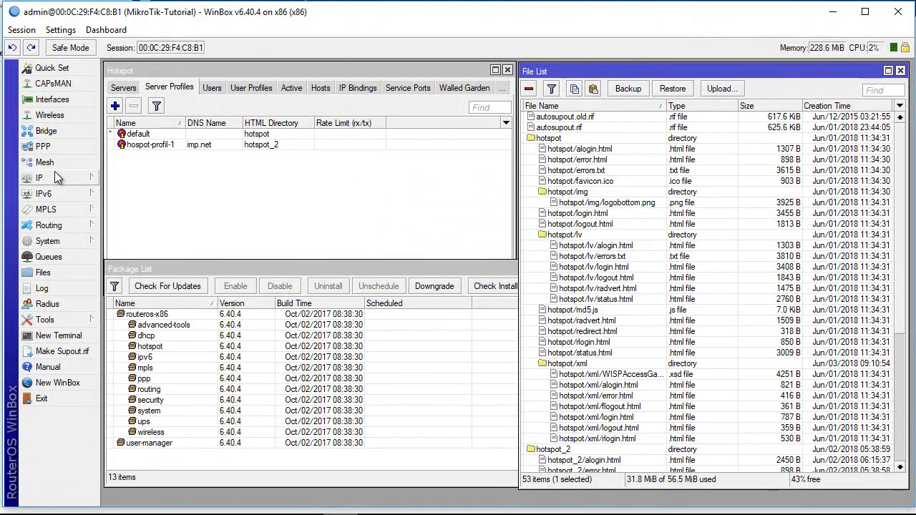
Tick Use RADIUS on the RADIUS tab of the hospot-profil-1 server profile and save.
{"action": "left_click", "coordinate": [319, 68]}
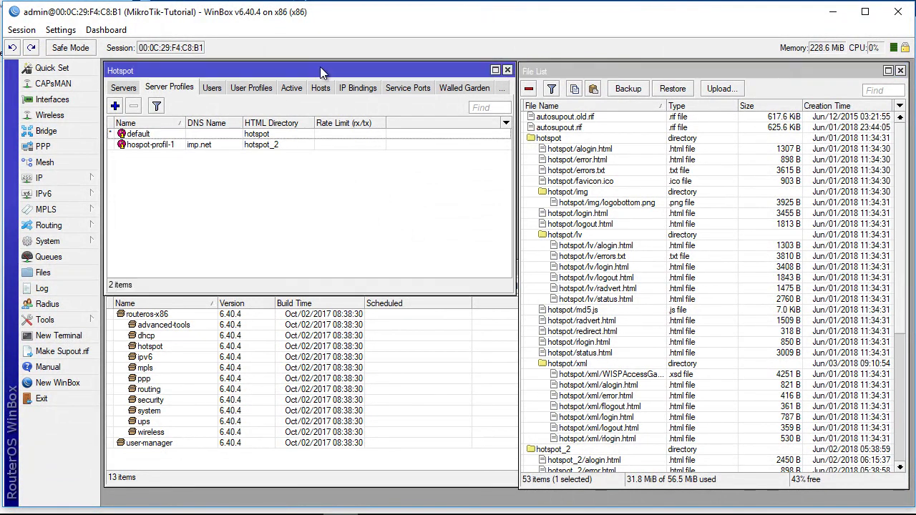
{"action": "double_click", "coordinate": [150, 145]}
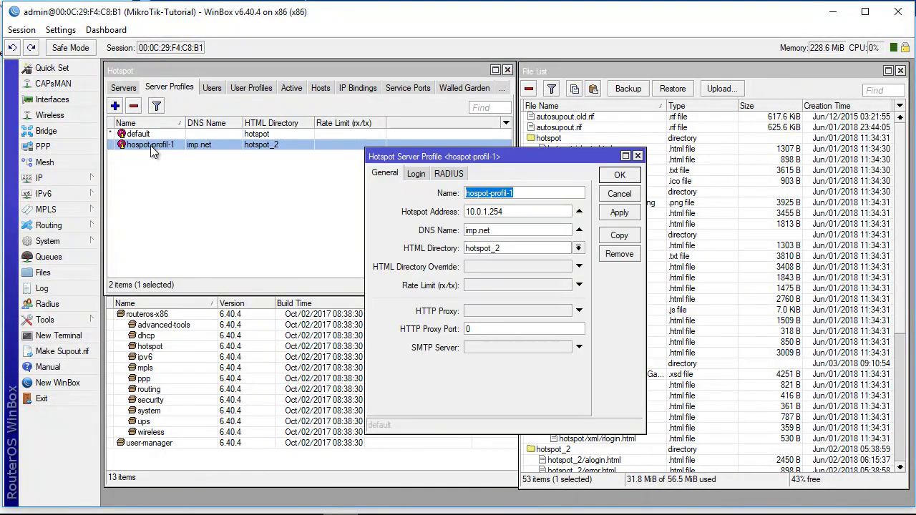
{"action": "left_click", "coordinate": [446, 175]}
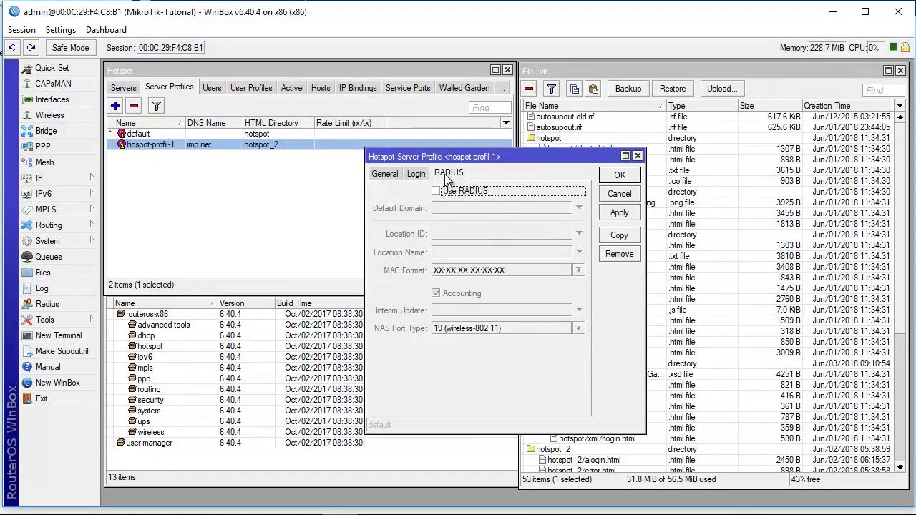
{"action": "left_click", "coordinate": [436, 192]}
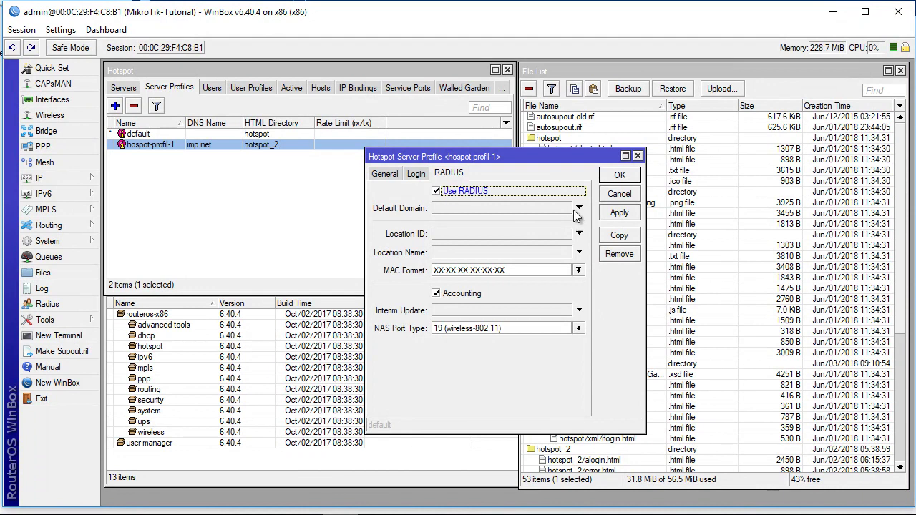
{"action": "left_click", "coordinate": [618, 212]}
{"action": "left_click", "coordinate": [619, 175]}
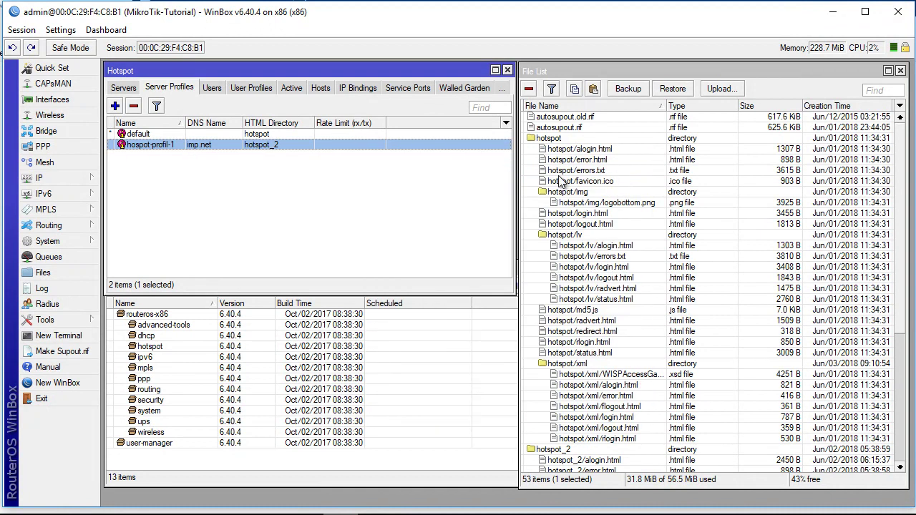
{"action": "left_click", "coordinate": [342, 224]}
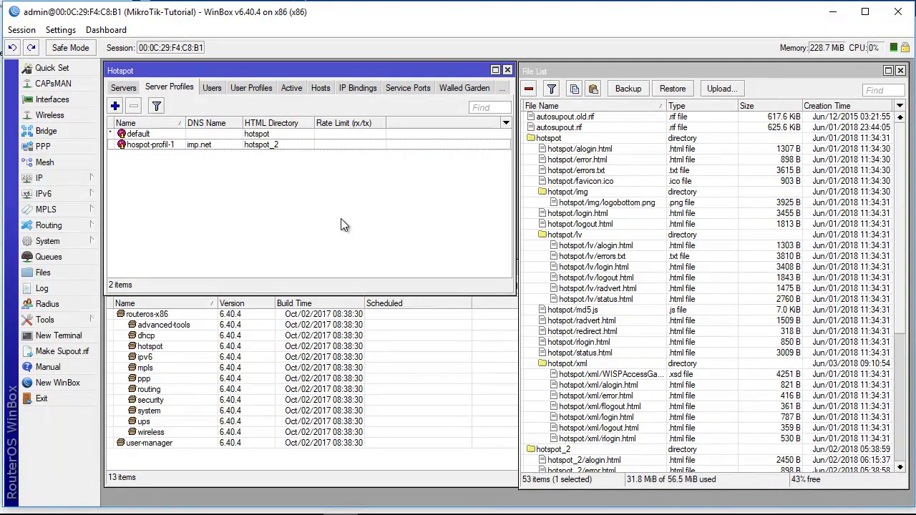
{"action": "key", "text": "Down"}
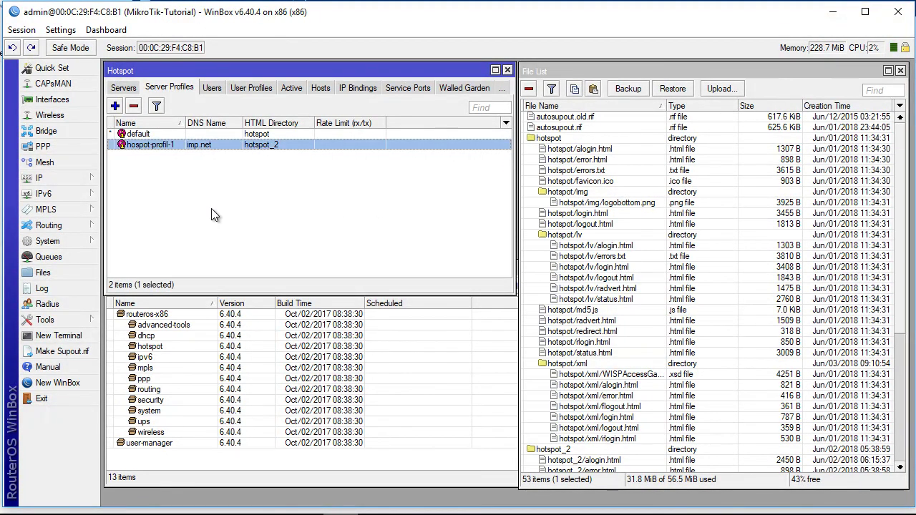
Add a RADIUS server for the hotspot service at 127.0.0.1 with a shared secret.
{"action": "left_click", "coordinate": [54, 304]}
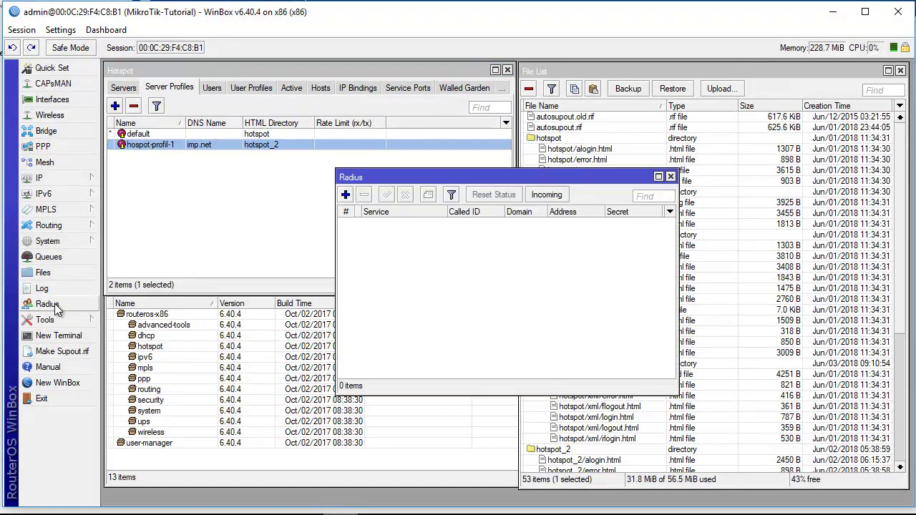
{"action": "left_click", "coordinate": [344, 198]}
{"action": "left_click", "coordinate": [472, 193]}
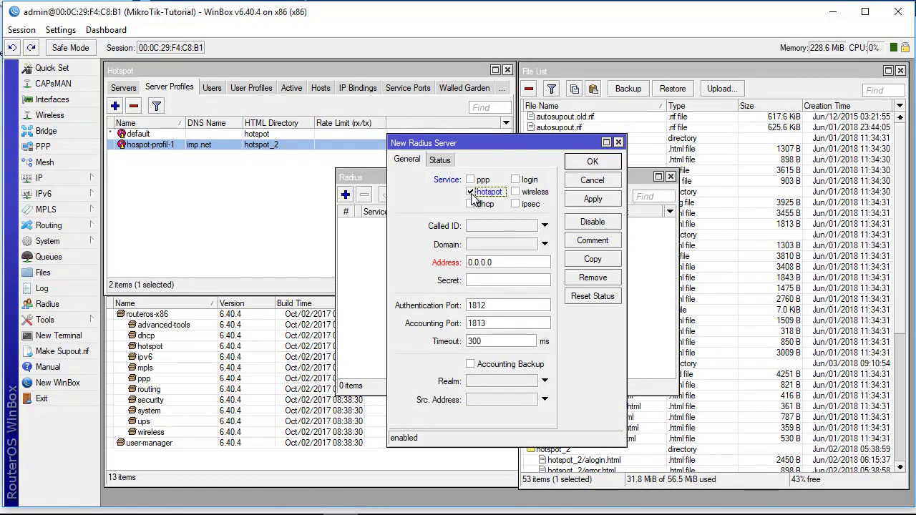
{"action": "left_click_drag", "start_coordinate": [515, 262], "coordinate": [456, 261]}
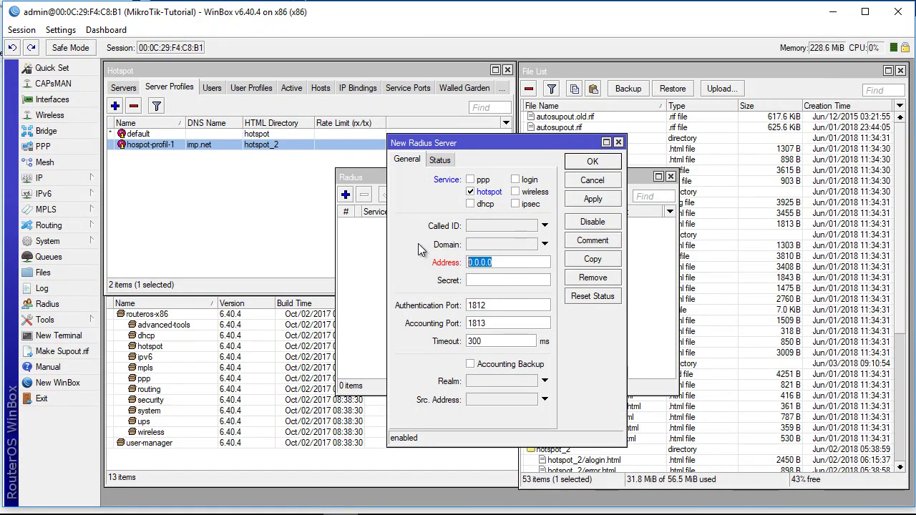
{"action": "type", "text": "127"}
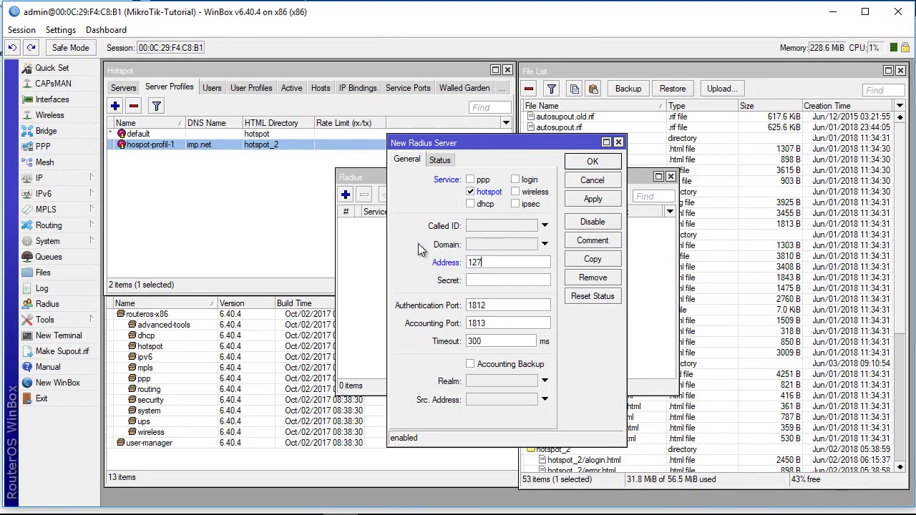
{"action": "type", "text": ".0.0.1"}
{"action": "left_click", "coordinate": [593, 201]}
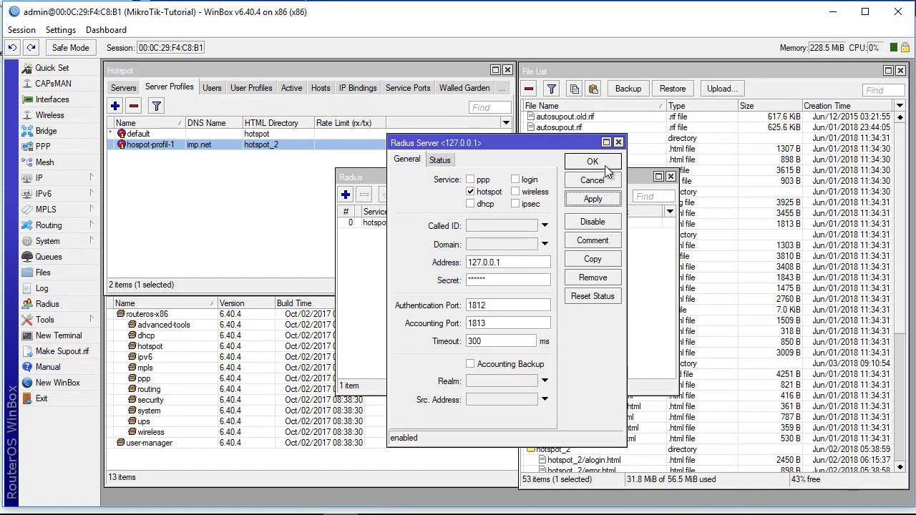
{"action": "left_click", "coordinate": [592, 162]}
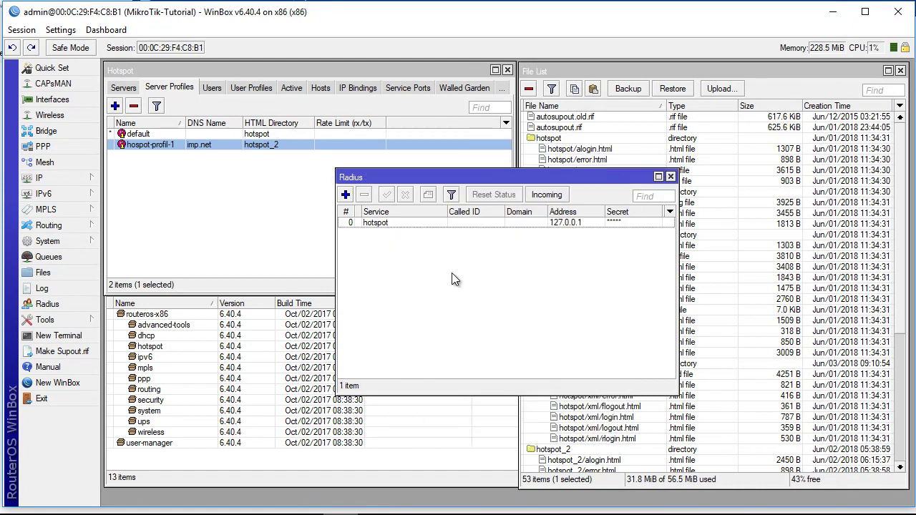
{"action": "left_click_drag", "start_coordinate": [528, 174], "coordinate": [331, 180]}
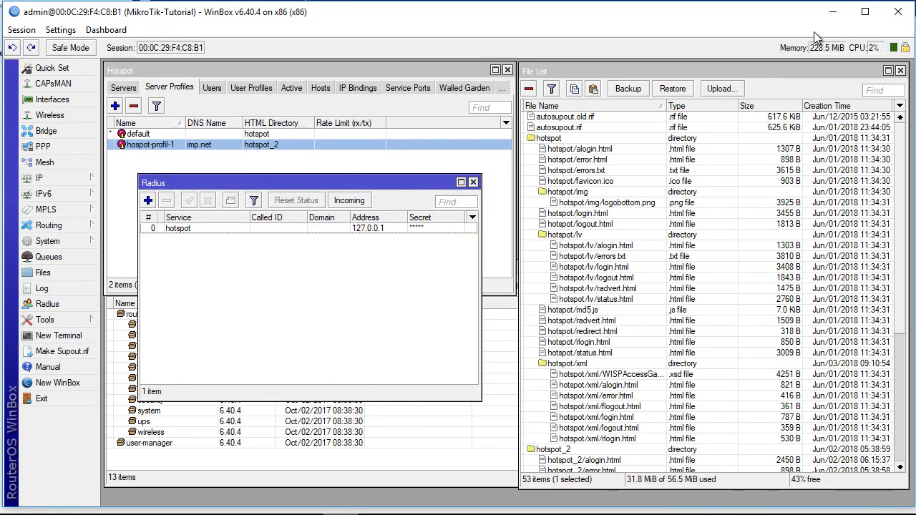
{"action": "left_click", "coordinate": [834, 16]}
Log in to User Manager as admin, retrying with an empty password after a rejected attempt.
{"action": "left_click", "coordinate": [457, 251]}
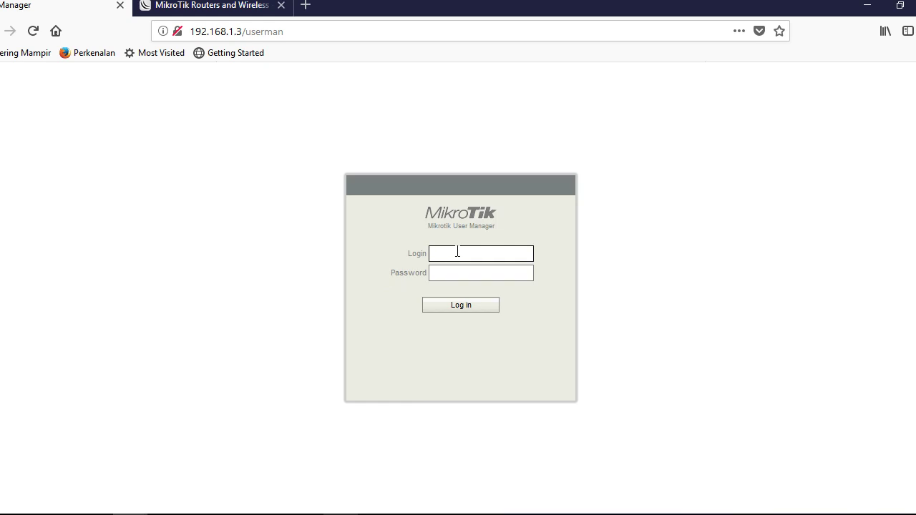
{"action": "type", "text": "adm"}
{"action": "key", "text": "Tab"}
{"action": "type", "text": "admin"}
{"action": "key", "text": "Return"}
{"action": "left_click", "coordinate": [466, 276]}
{"action": "key", "text": "ctrl+a"}
{"action": "key", "text": "BackSpace"}
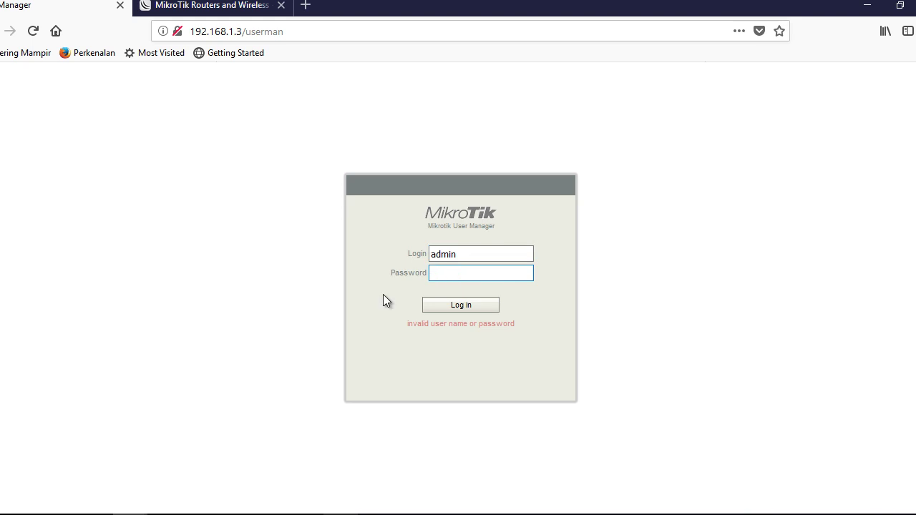
{"action": "key", "text": "Return"}
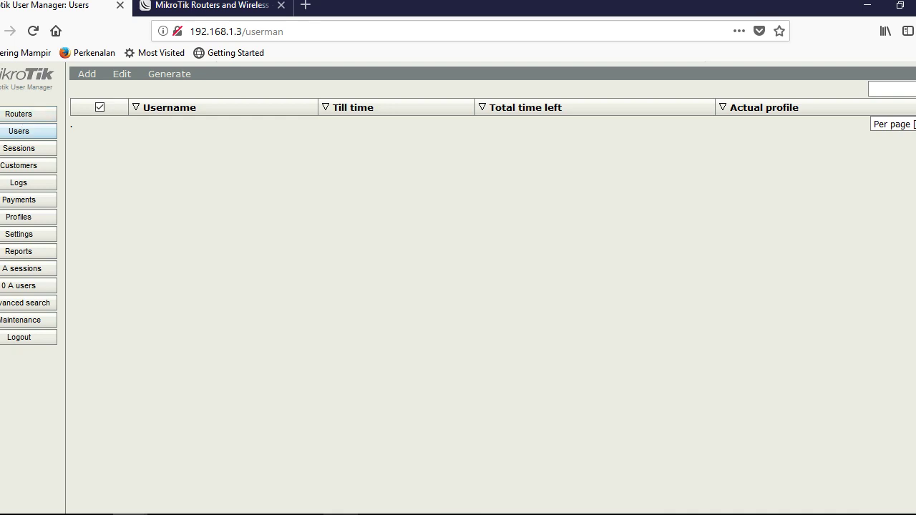
Create a new router entry in User Manager named UserManager.
{"action": "left_click", "coordinate": [19, 115]}
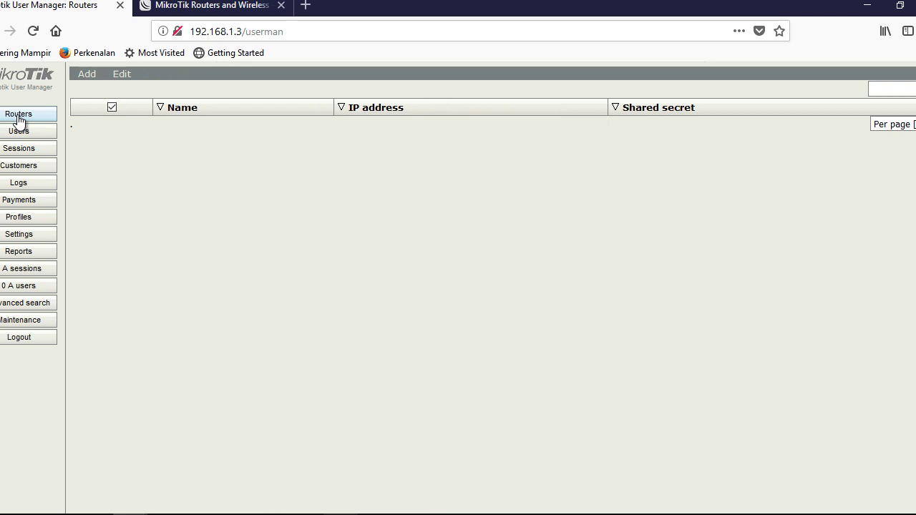
{"action": "left_click", "coordinate": [89, 79]}
{"action": "left_click", "coordinate": [90, 91]}
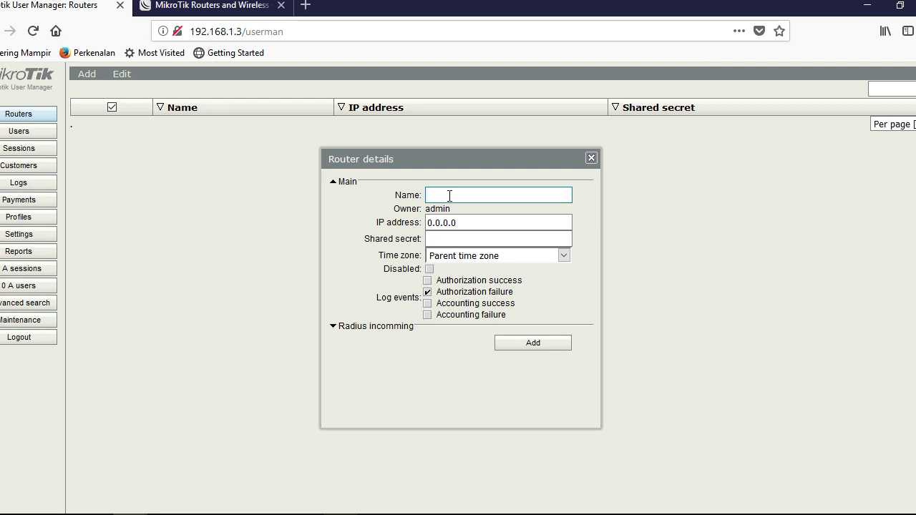
{"action": "type", "text": "Router-H"}
{"action": "key", "text": "BackSpace"}
{"action": "key", "text": "BackSpace"}
{"action": "key", "text": "BackSpace"}
{"action": "key", "text": "BackSpace"}
{"action": "key", "text": "BackSpace"}
{"action": "key", "text": "BackSpace"}
{"action": "key", "text": "BackSpace"}
{"action": "key", "text": "BackSpace"}
{"action": "type", "text": "UserManager"}
Give the router IP address 127.0.0.1 and the shared secret, keeping the default time zone, and save.
{"action": "left_click", "coordinate": [456, 222]}
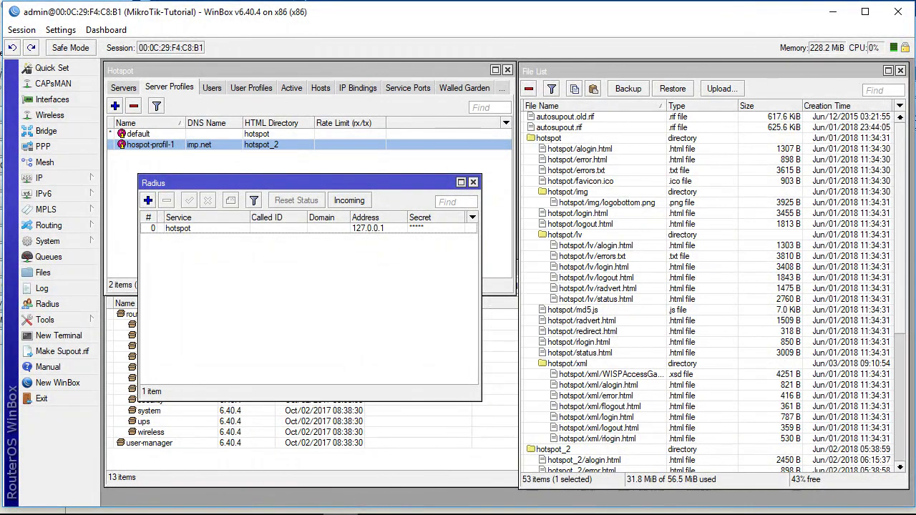
{"action": "left_click_drag", "start_coordinate": [271, 183], "coordinate": [288, 176]}
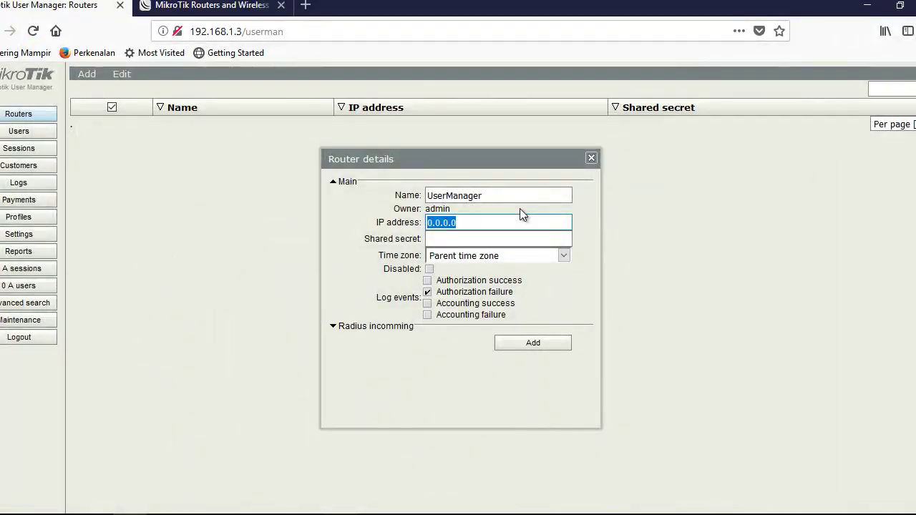
{"action": "type", "text": "127.0."}
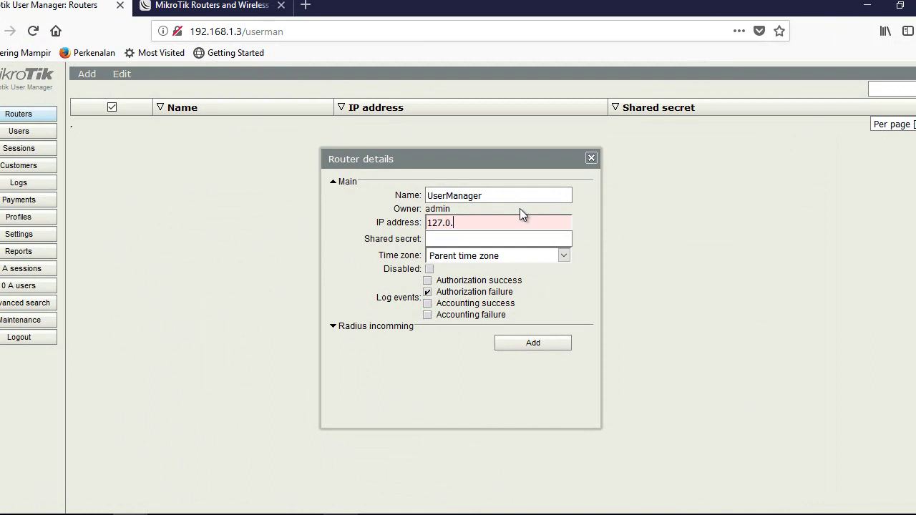
{"action": "type", "text": "0.1"}
{"action": "key", "text": "Tab"}
{"action": "type", "text": "123456"}
{"action": "left_click", "coordinate": [563, 255]}
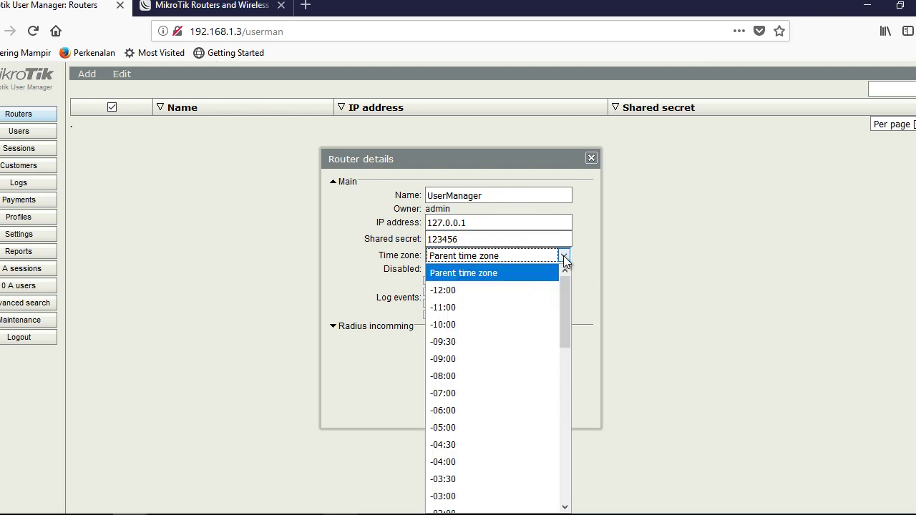
{"action": "left_click", "coordinate": [563, 255]}
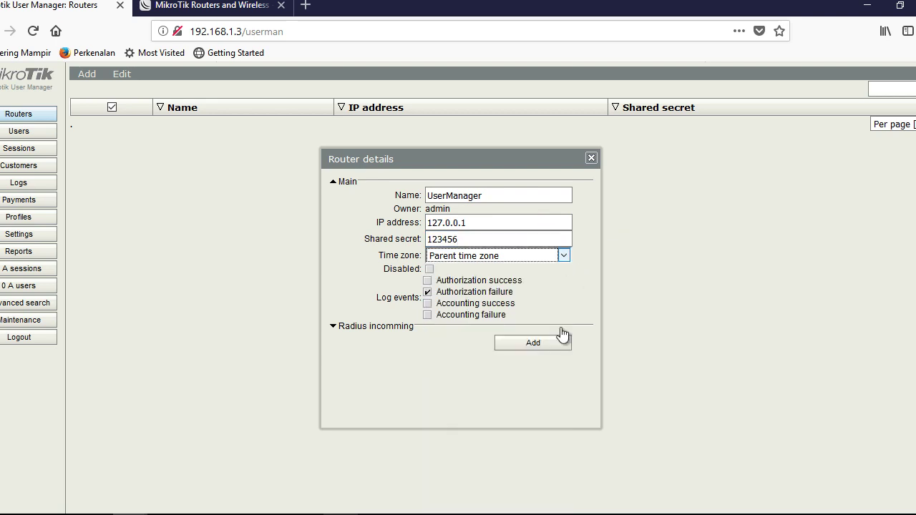
{"action": "left_click", "coordinate": [546, 343]}
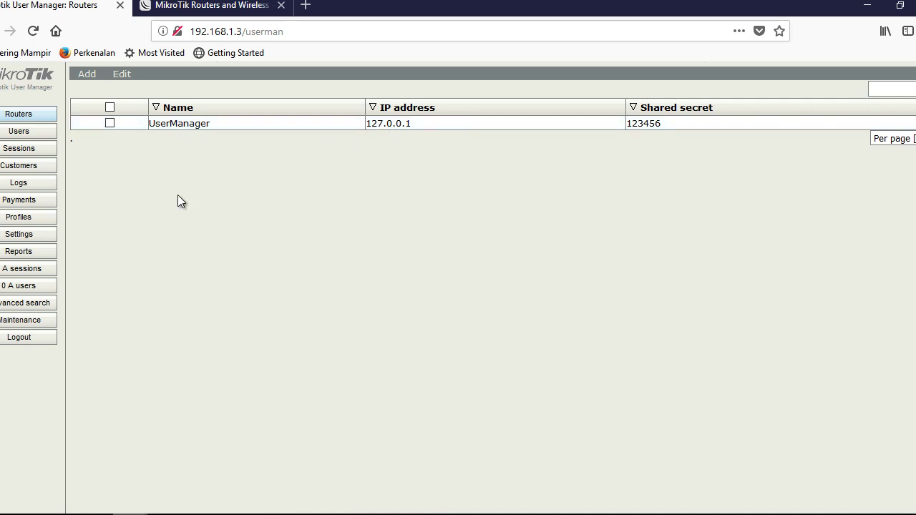
Start a new limitation named siswa.
{"action": "left_click", "coordinate": [26, 220]}
{"action": "left_click", "coordinate": [153, 76]}
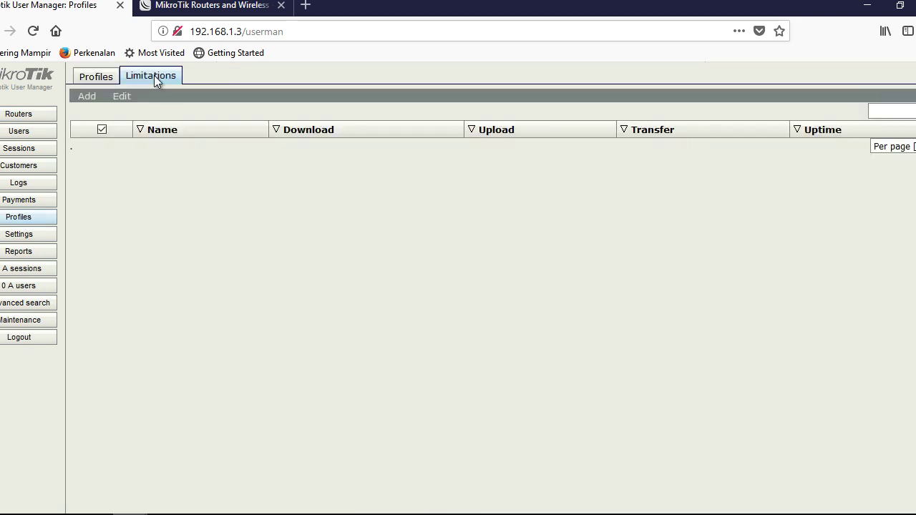
{"action": "left_click", "coordinate": [87, 97]}
{"action": "left_click", "coordinate": [91, 111]}
{"action": "left_click", "coordinate": [453, 124]}
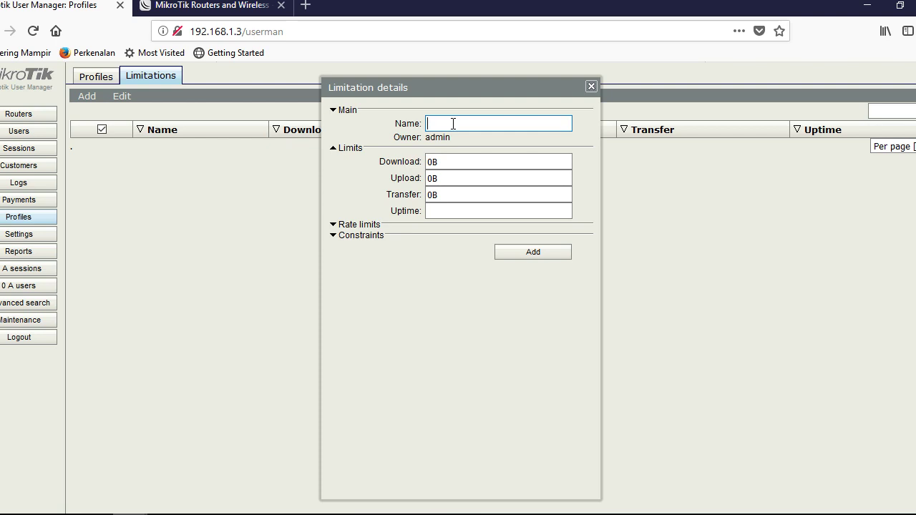
{"action": "type", "text": "siswa"}
{"action": "left_click", "coordinate": [441, 209]}
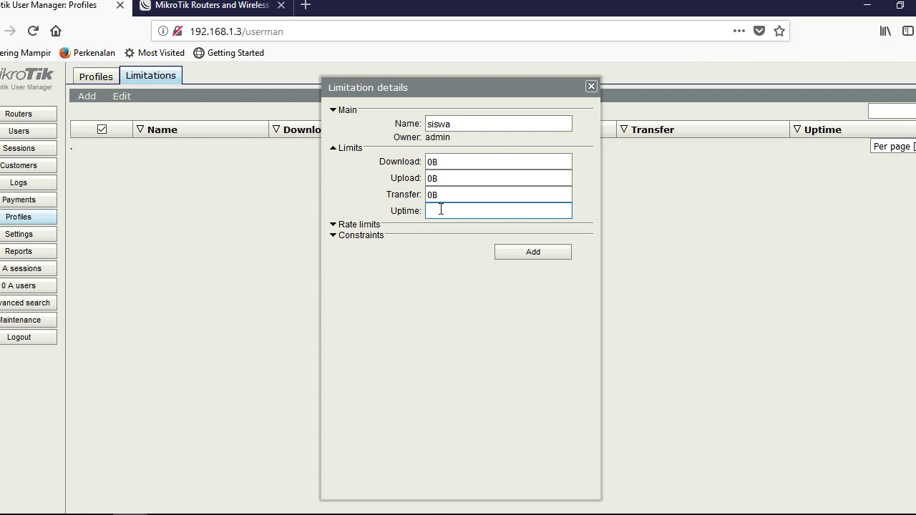
Set the siswa limitation's Rx and Tx rate limits to 512k and save it.
{"action": "left_click", "coordinate": [358, 241]}
{"action": "left_click", "coordinate": [358, 240]}
{"action": "left_click", "coordinate": [362, 227]}
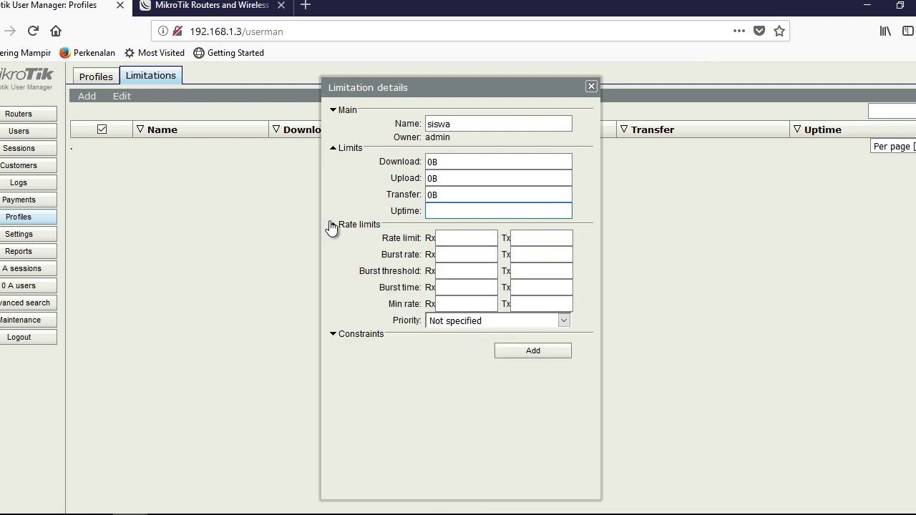
{"action": "left_click", "coordinate": [453, 236]}
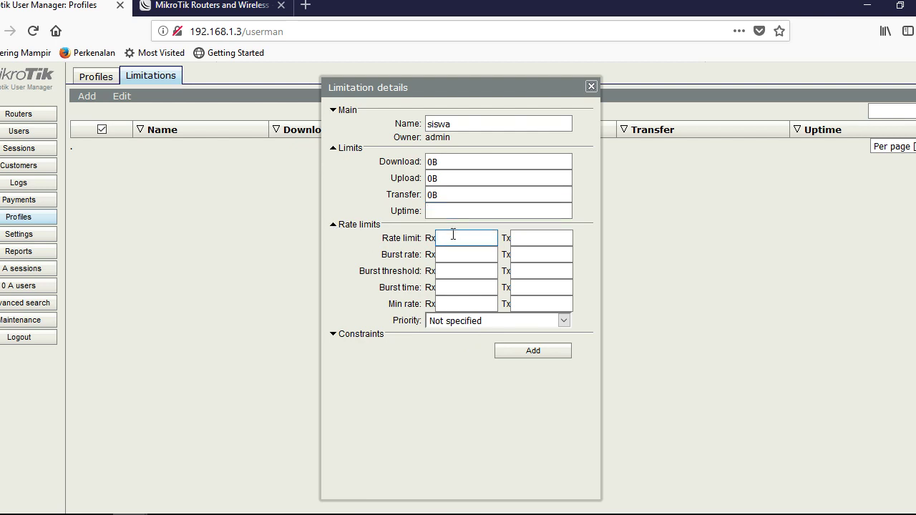
{"action": "type", "text": "512kb"}
{"action": "key", "text": "Tab"}
{"action": "left_click", "coordinate": [476, 239]}
{"action": "key", "text": "BackSpace"}
{"action": "left_click", "coordinate": [522, 238]}
{"action": "type", "text": "512k"}
{"action": "left_click", "coordinate": [515, 350]}
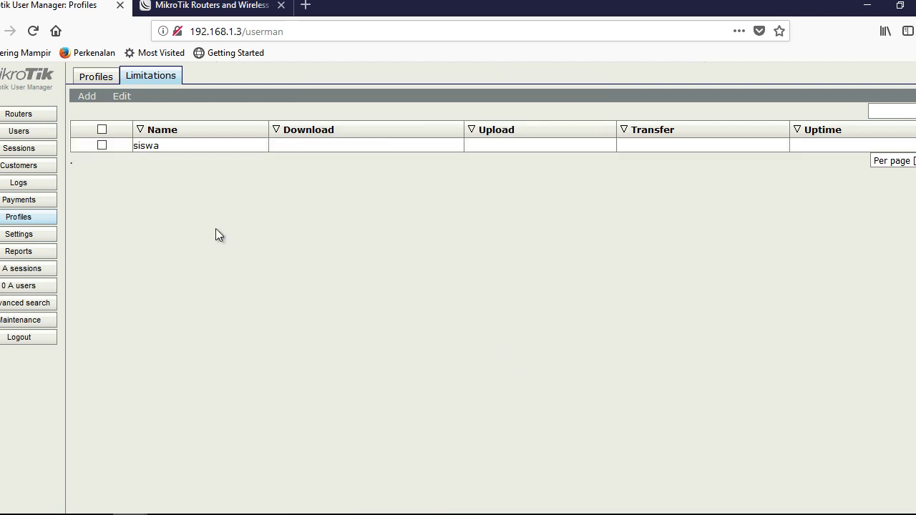
Reopen the siswa limitation to verify its settings, then go to the Profiles page.
{"action": "left_click", "coordinate": [152, 147]}
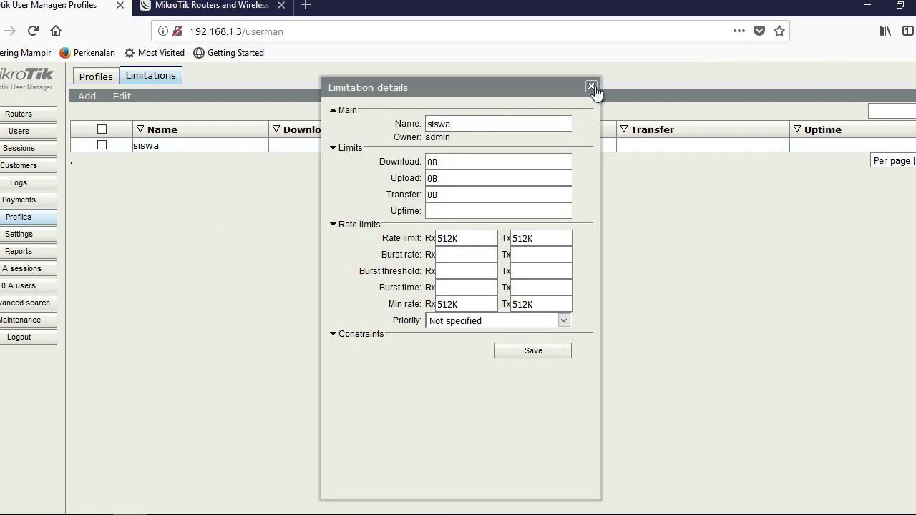
{"action": "left_click", "coordinate": [591, 86]}
{"action": "left_click", "coordinate": [104, 76]}
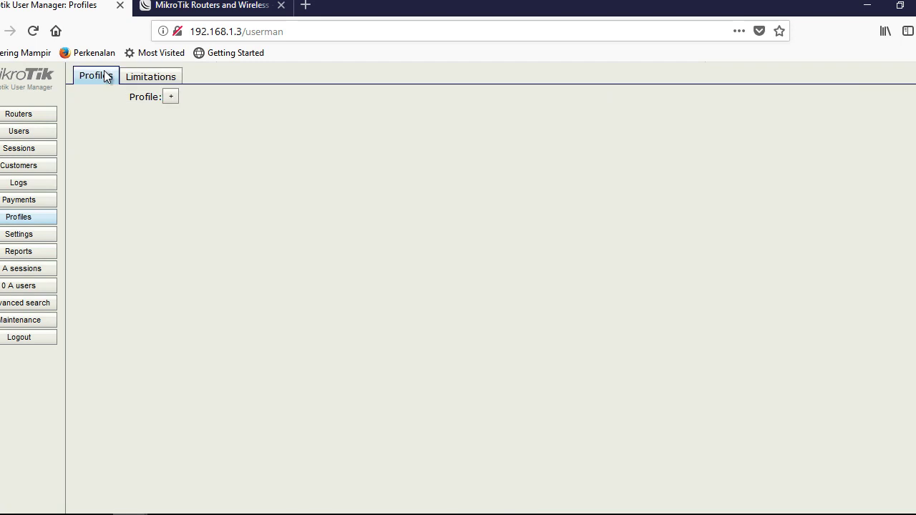
Create a new User Manager profile named siswa.
{"action": "left_click", "coordinate": [171, 97]}
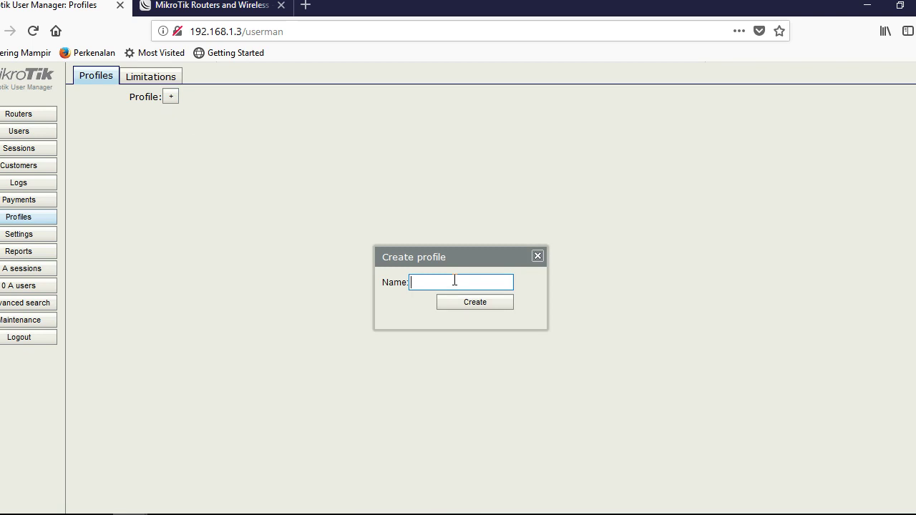
{"action": "type", "text": "siswa"}
{"action": "left_click", "coordinate": [474, 306]}
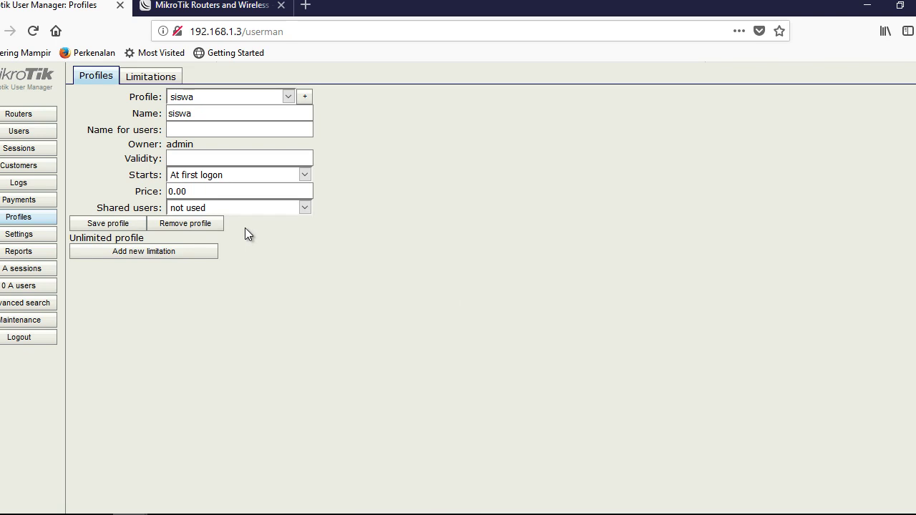
{"action": "left_click", "coordinate": [287, 98]}
{"action": "left_click", "coordinate": [287, 97]}
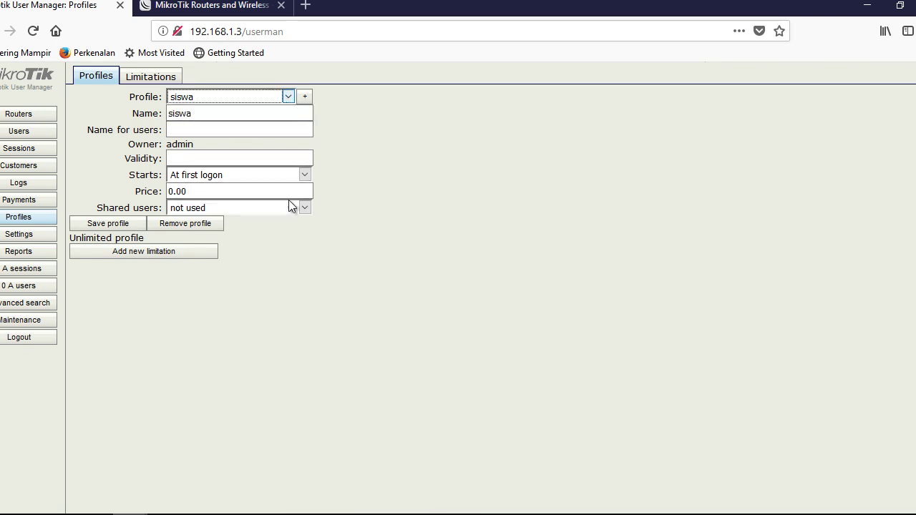
Attach the siswa limitation to the siswa profile.
{"action": "left_click", "coordinate": [136, 254]}
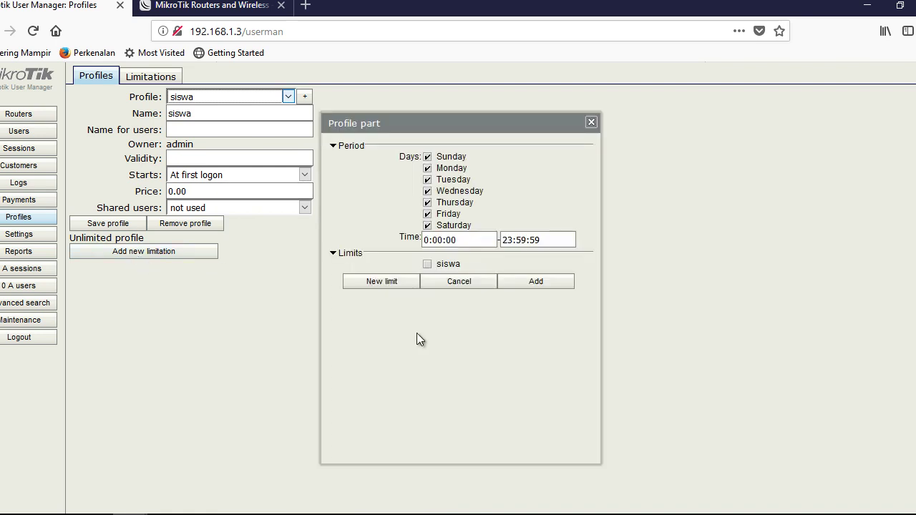
{"action": "left_click", "coordinate": [427, 264]}
{"action": "left_click", "coordinate": [547, 283]}
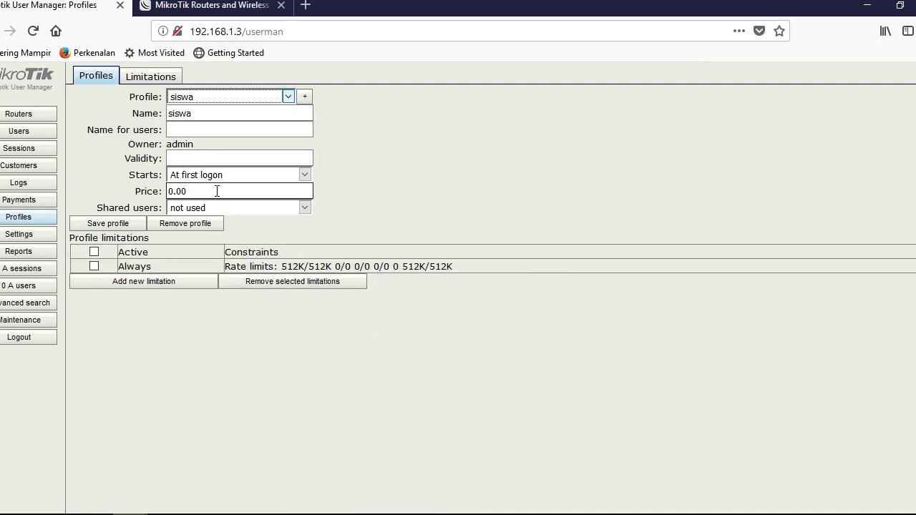
Set the siswa profile's shared users to 1 and review its limitations list.
{"action": "left_click", "coordinate": [268, 211]}
{"action": "left_click", "coordinate": [267, 211]}
{"action": "left_click", "coordinate": [274, 208]}
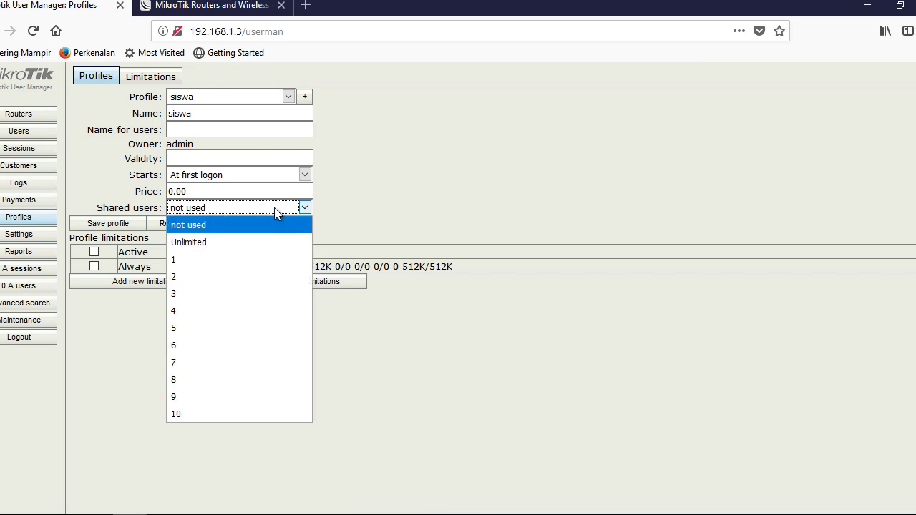
{"action": "left_click", "coordinate": [255, 259]}
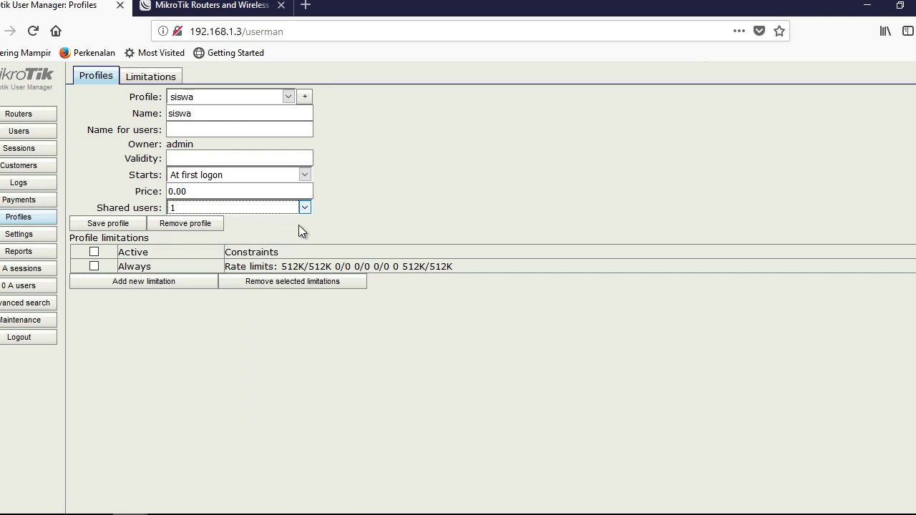
{"action": "left_click", "coordinate": [330, 208]}
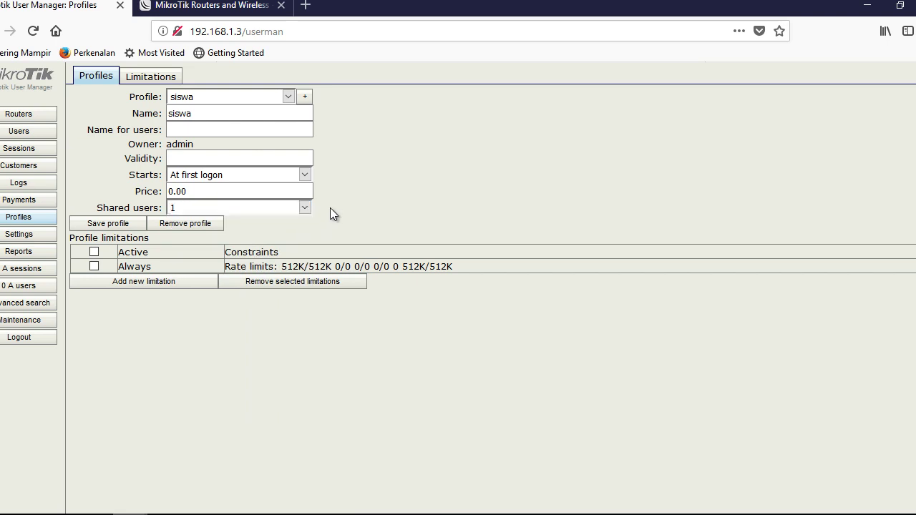
{"action": "left_click", "coordinate": [303, 208]}
{"action": "left_click", "coordinate": [304, 207]}
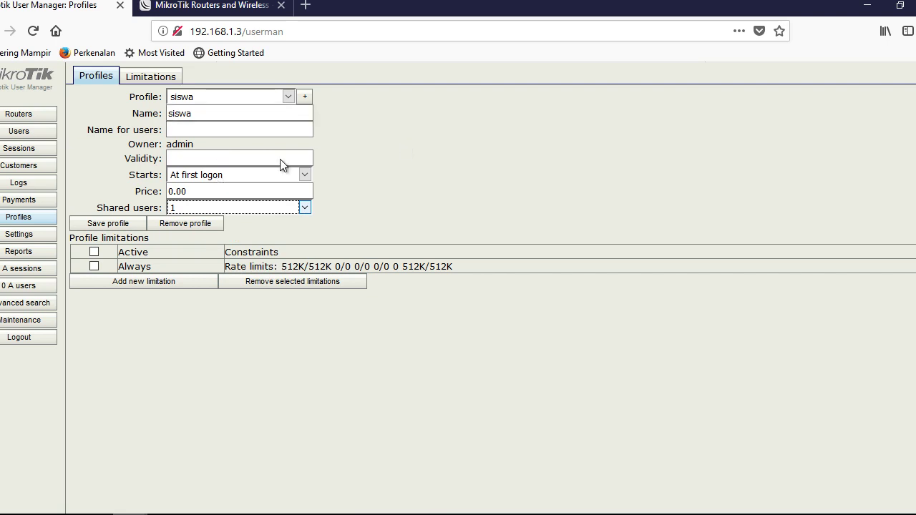
{"action": "left_click", "coordinate": [150, 79]}
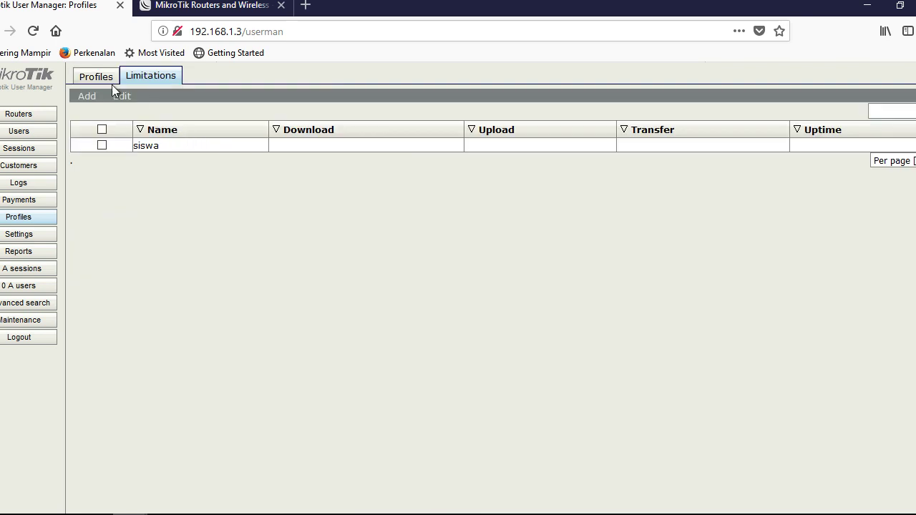
{"action": "left_click", "coordinate": [93, 77]}
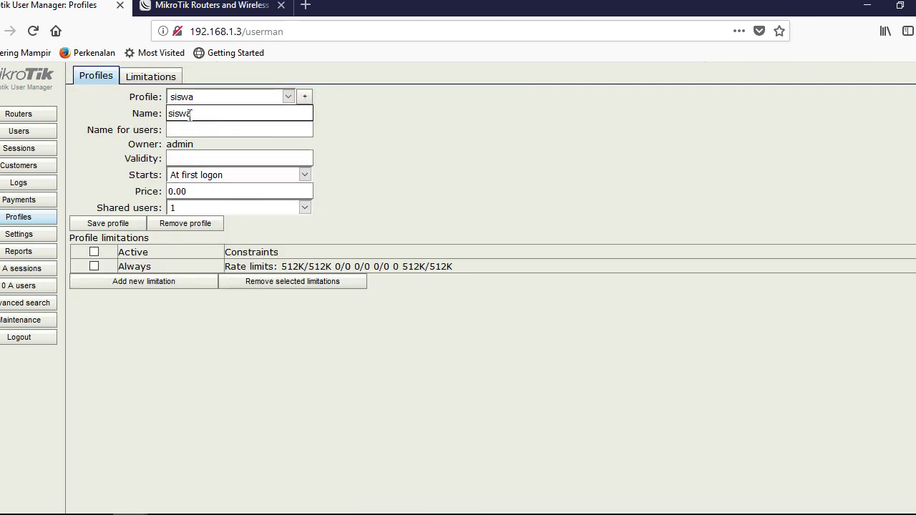
Add user siswa1 with a password and the siswa profile assigned.
{"action": "left_click", "coordinate": [27, 133]}
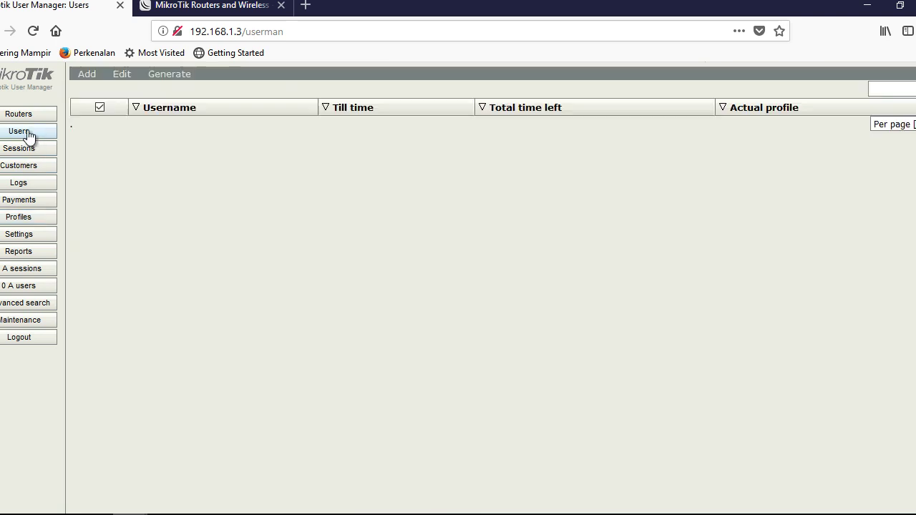
{"action": "left_click", "coordinate": [94, 90]}
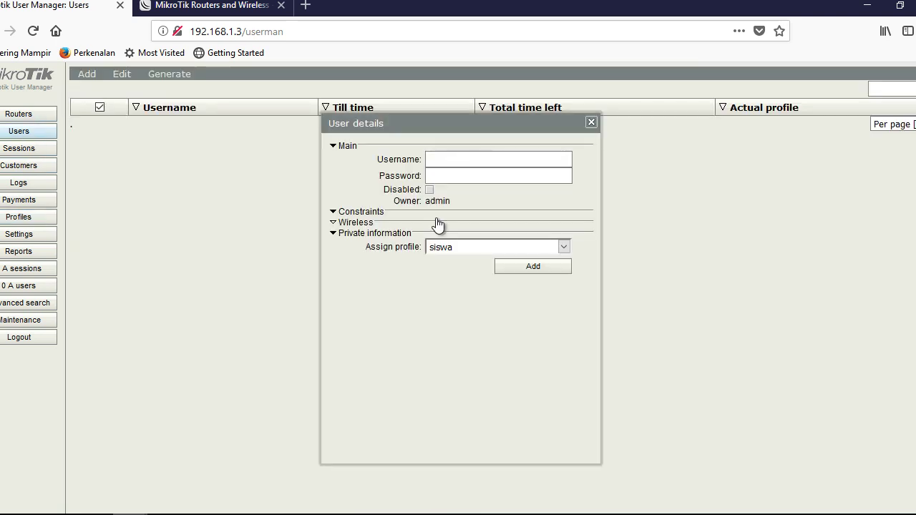
{"action": "left_click", "coordinate": [463, 160]}
{"action": "type", "text": "siswa1"}
{"action": "key", "text": "Tab"}
{"action": "type", "text": "siswa1"}
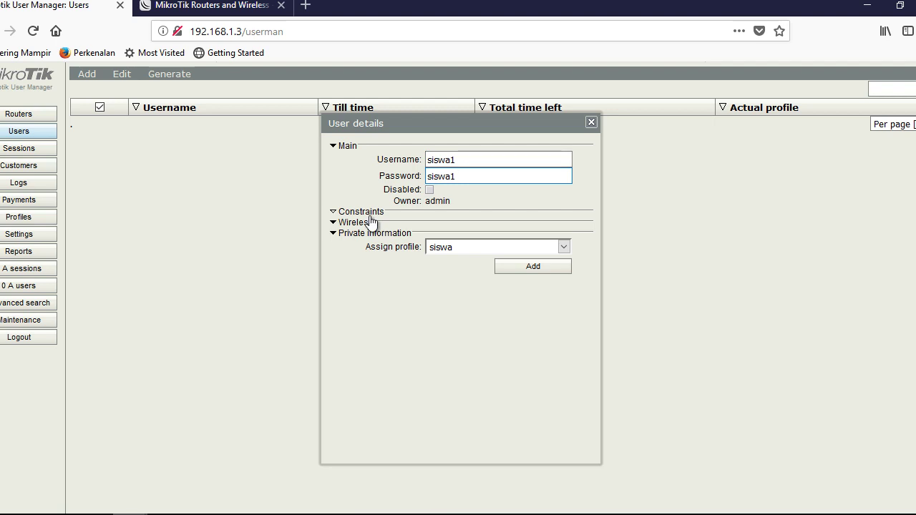
{"action": "left_click", "coordinate": [473, 243]}
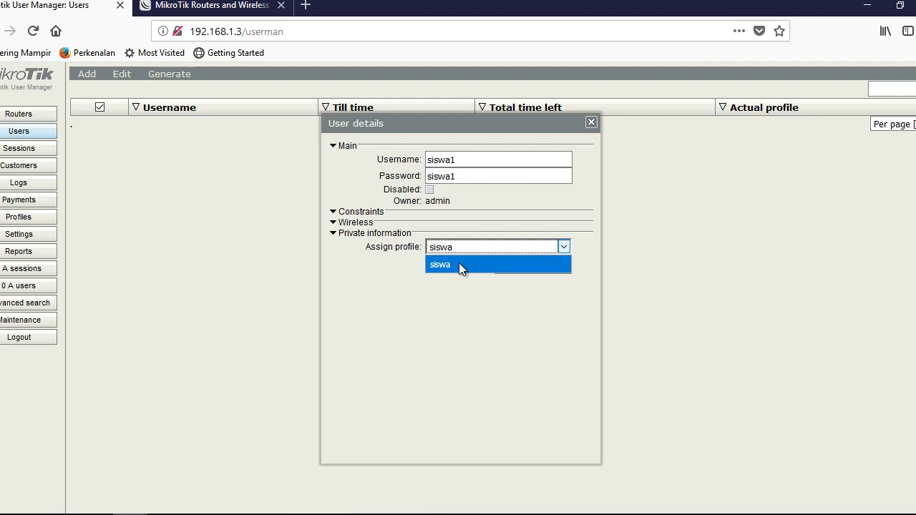
{"action": "left_click", "coordinate": [458, 263]}
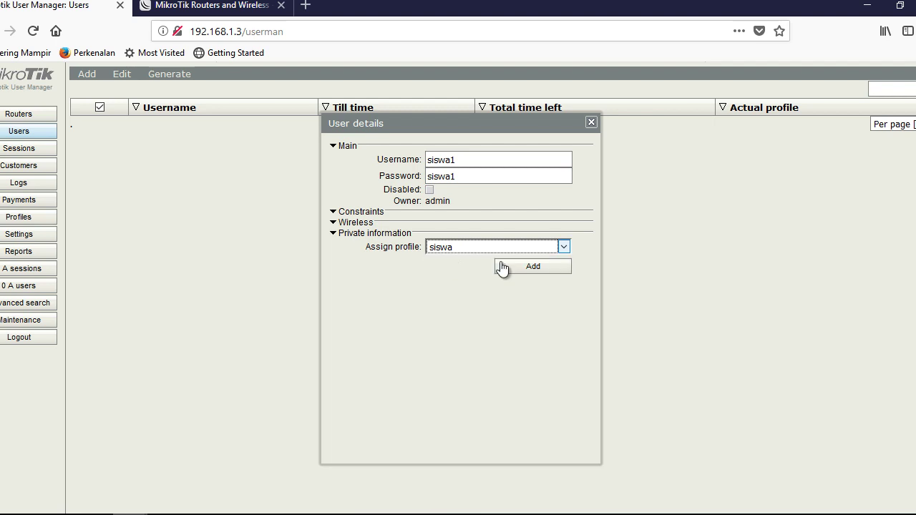
{"action": "left_click", "coordinate": [459, 250]}
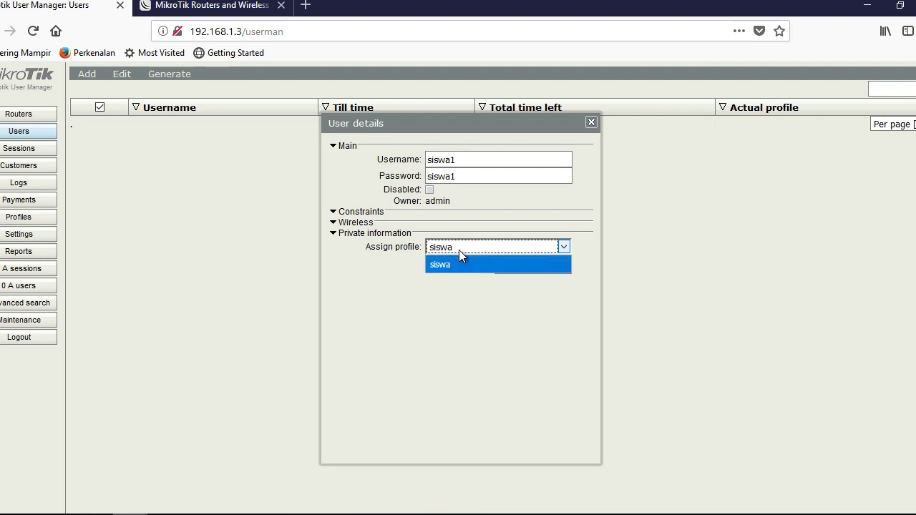
{"action": "left_click", "coordinate": [452, 264]}
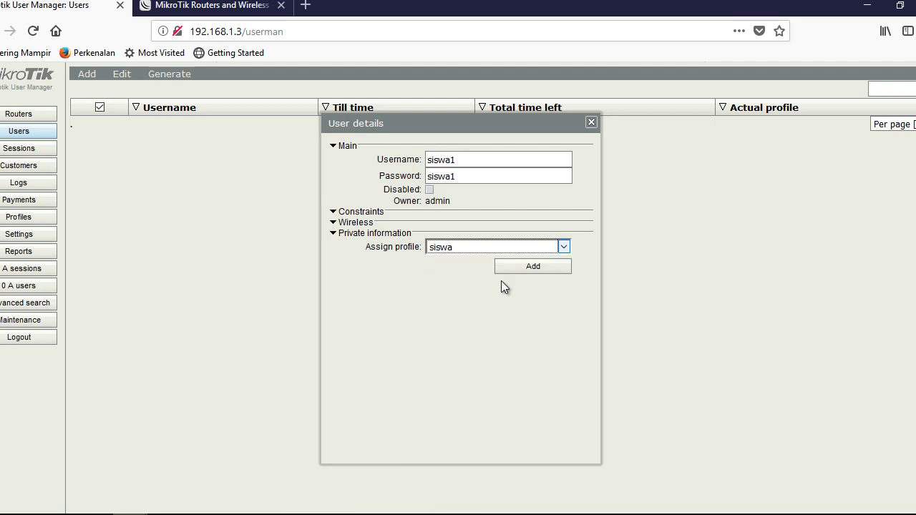
{"action": "left_click", "coordinate": [544, 266]}
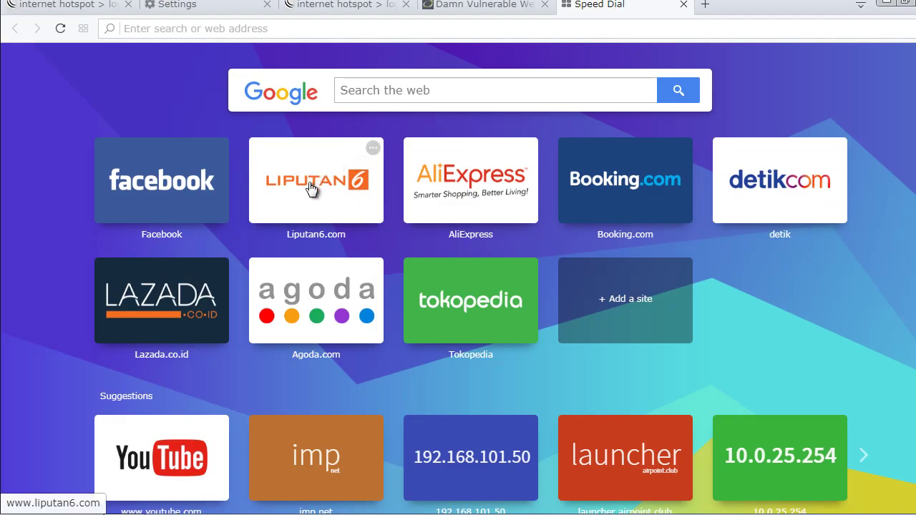
Open Liputan6, bypass the certificate warning, and sign in to the hotspot with the new user's credentials.
{"action": "left_click", "coordinate": [311, 188]}
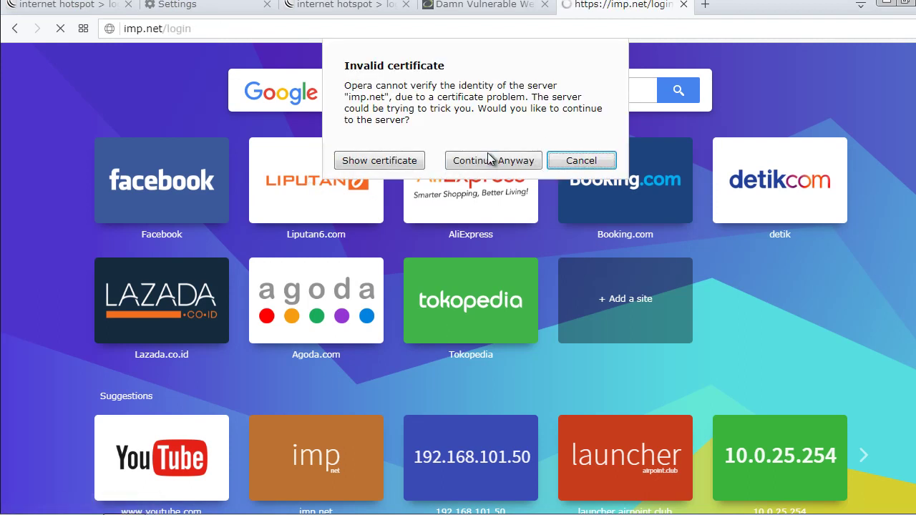
{"action": "left_click", "coordinate": [484, 158]}
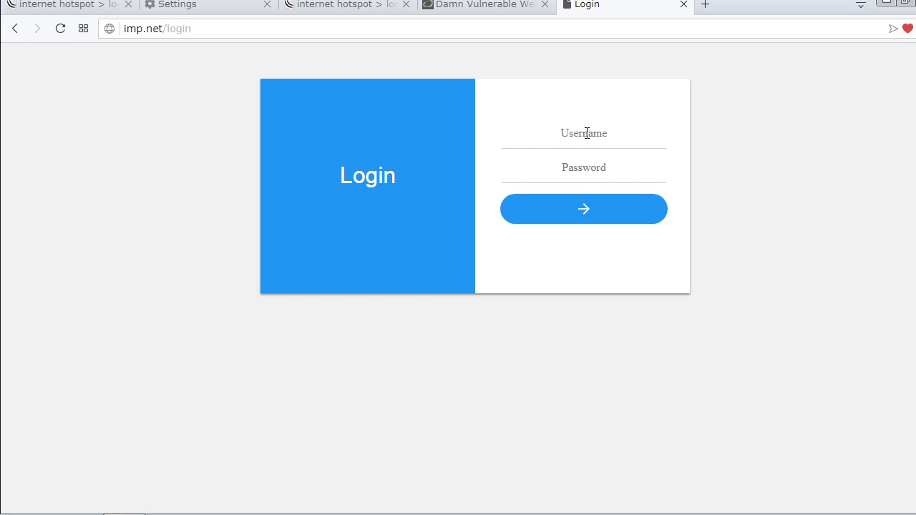
{"action": "left_click", "coordinate": [586, 133]}
{"action": "type", "text": "sig"}
{"action": "key", "text": "Tab"}
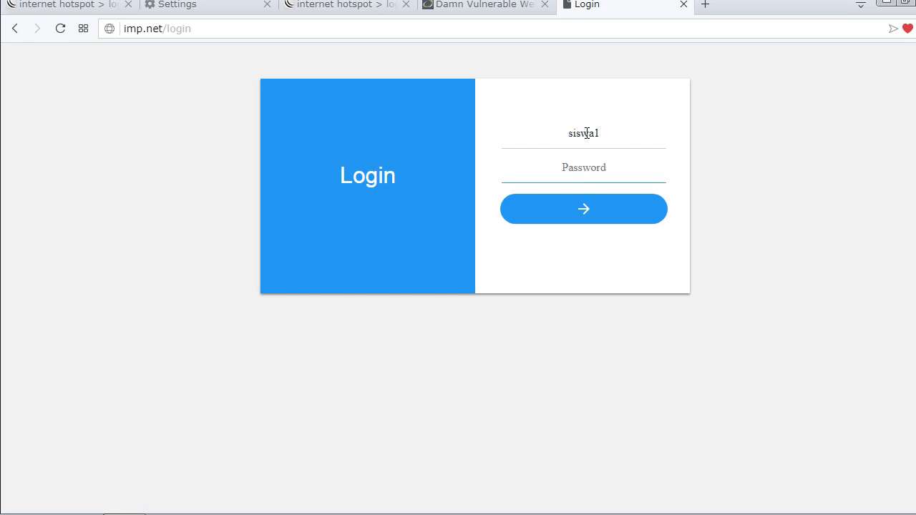
{"action": "type", "text": "si"}
{"action": "left_click", "coordinate": [583, 207]}
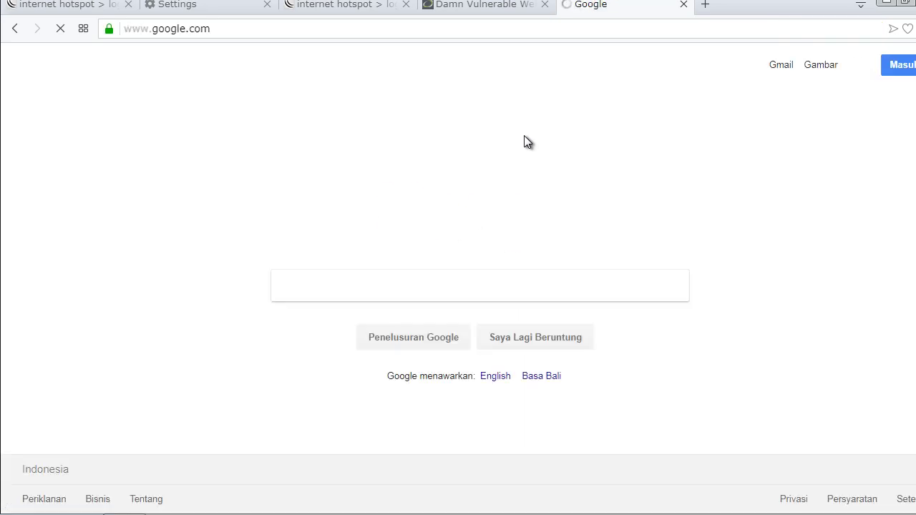
Load liputan6.com, dismiss the Google privacy prompt for later, and return to WinBox.
{"action": "left_click", "coordinate": [304, 27]}
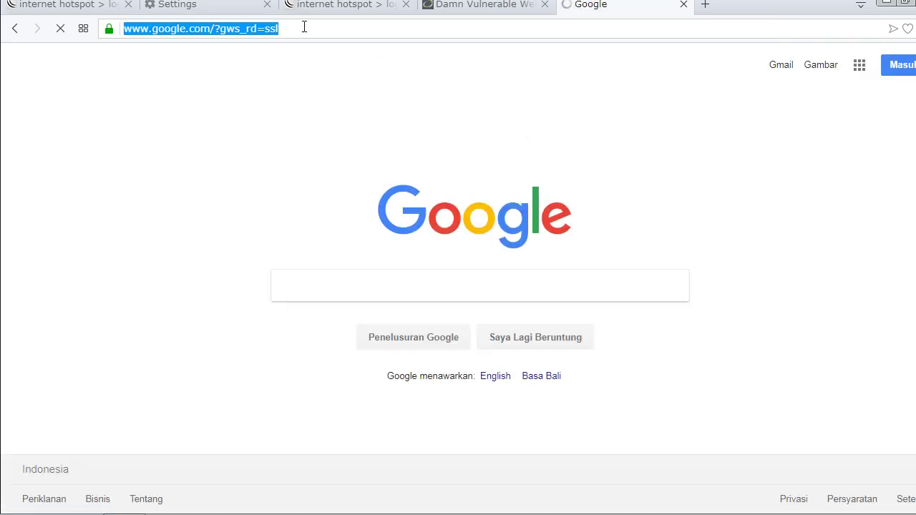
{"action": "type", "text": "liputan6.com"}
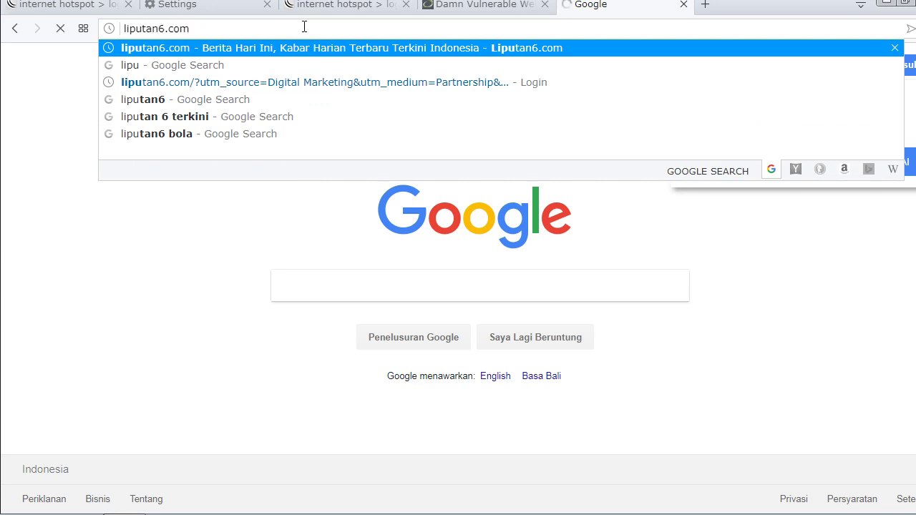
{"action": "key", "text": "Return"}
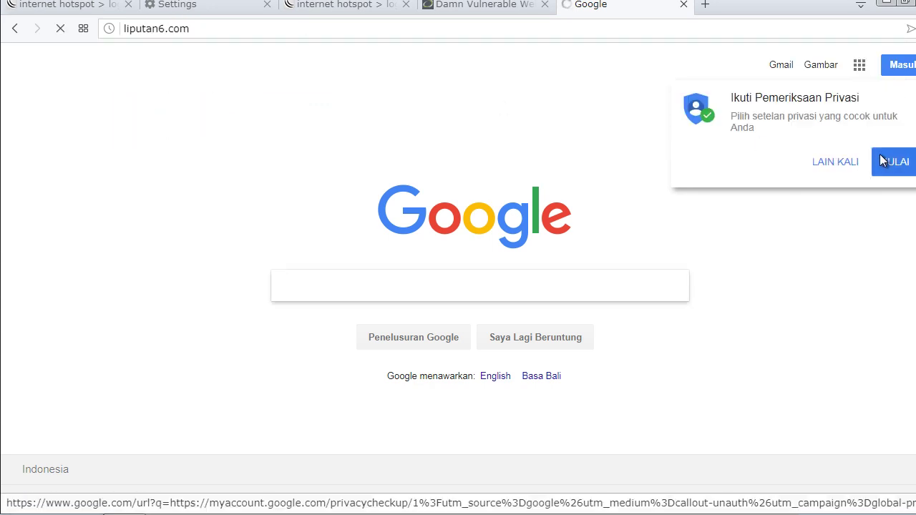
{"action": "left_click", "coordinate": [836, 163]}
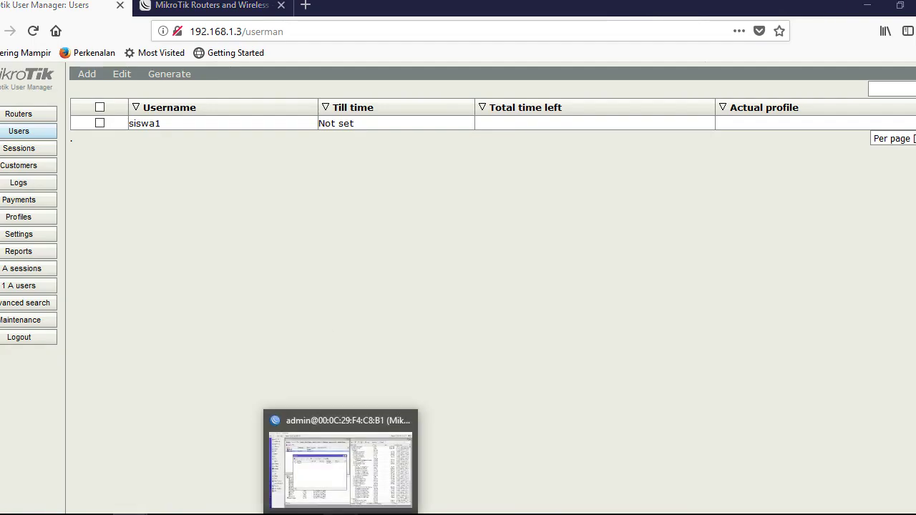
{"action": "left_click", "coordinate": [340, 462]}
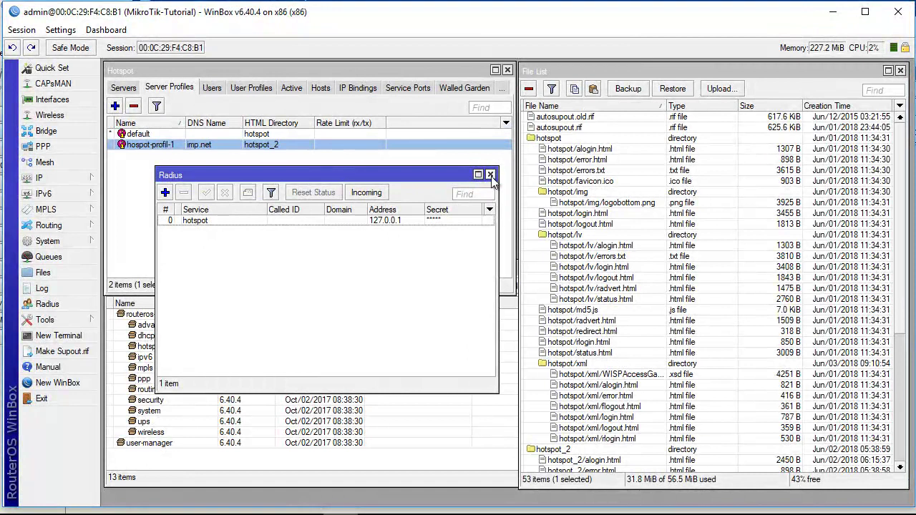
Close the RADIUS list and inspect siswa1's session among the hotspot's active users.
{"action": "left_click", "coordinate": [490, 174]}
{"action": "left_click", "coordinate": [281, 90]}
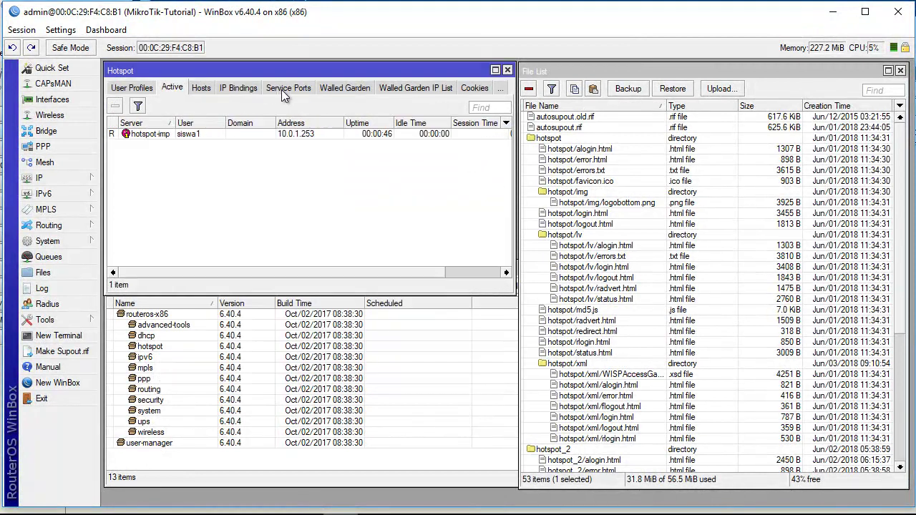
{"action": "left_click_drag", "start_coordinate": [175, 122], "coordinate": [183, 122]}
{"action": "left_click", "coordinate": [168, 138]}
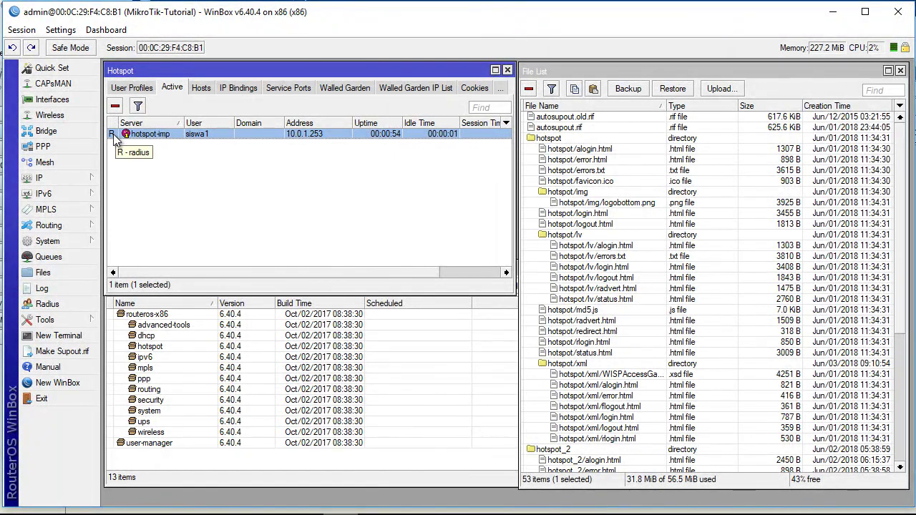
{"action": "left_click", "coordinate": [225, 216]}
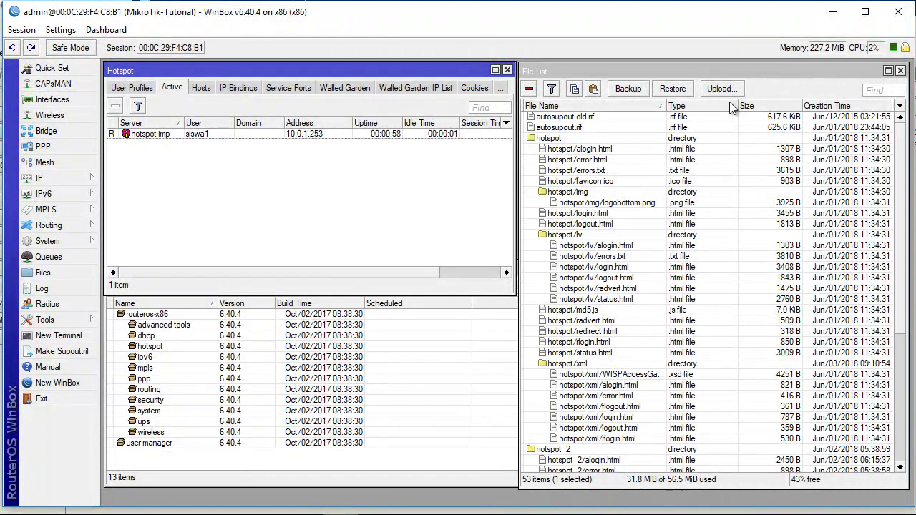
Scroll the router's file list to the user-manager directory and view the hotspot user profiles.
{"action": "left_click", "coordinate": [754, 66]}
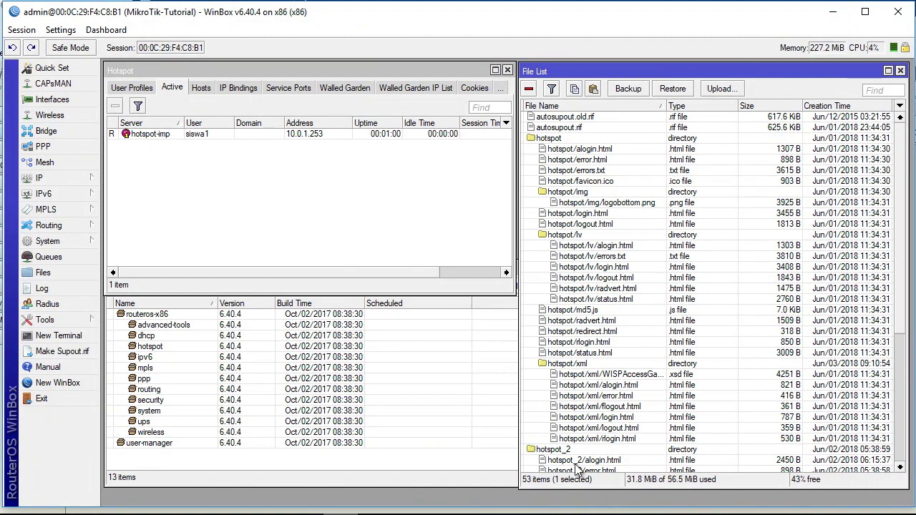
{"action": "scroll", "coordinate": [579, 449], "scroll_direction": "down", "scroll_amount": 3}
{"action": "scroll", "coordinate": [580, 449], "scroll_direction": "down", "scroll_amount": 4}
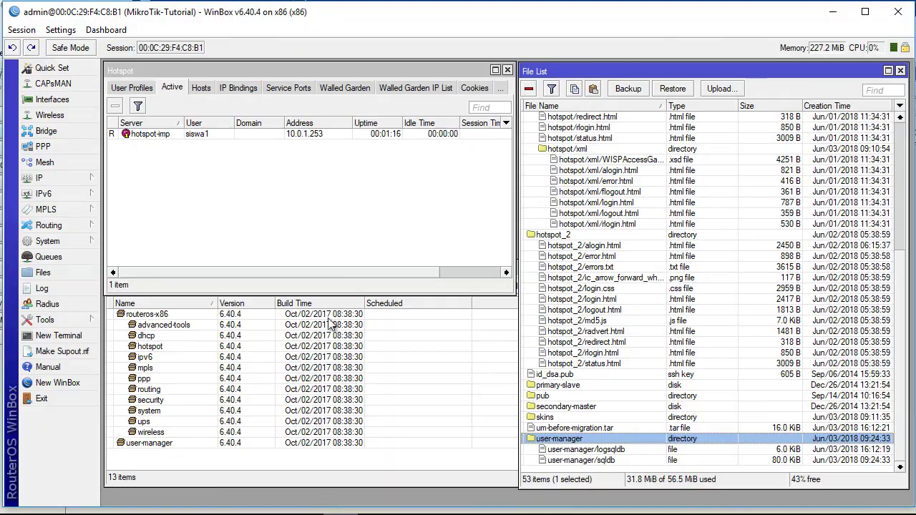
{"action": "left_click", "coordinate": [139, 91]}
Confirm server profile hospot-profil-1 has RADIUS enabled on its RADIUS tab.
{"action": "left_click", "coordinate": [122, 89]}
{"action": "left_click", "coordinate": [132, 87]}
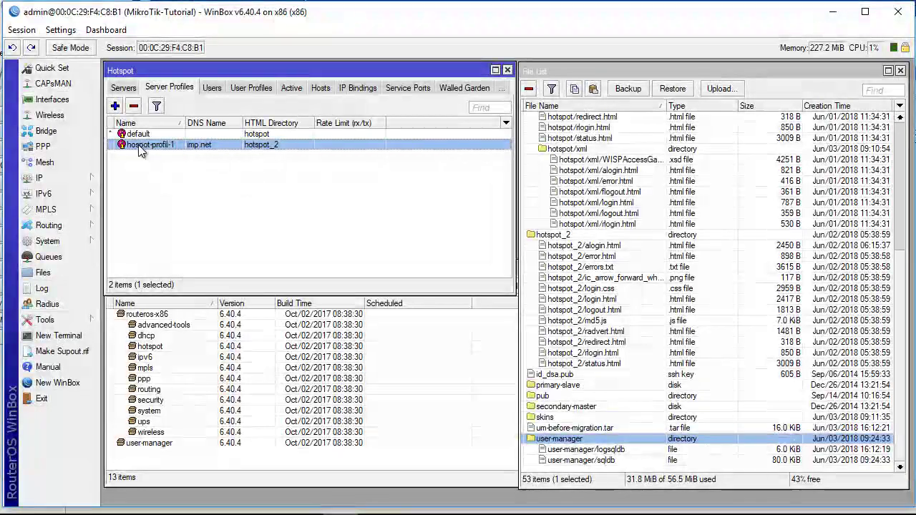
{"action": "double_click", "coordinate": [139, 145]}
{"action": "left_click", "coordinate": [456, 173]}
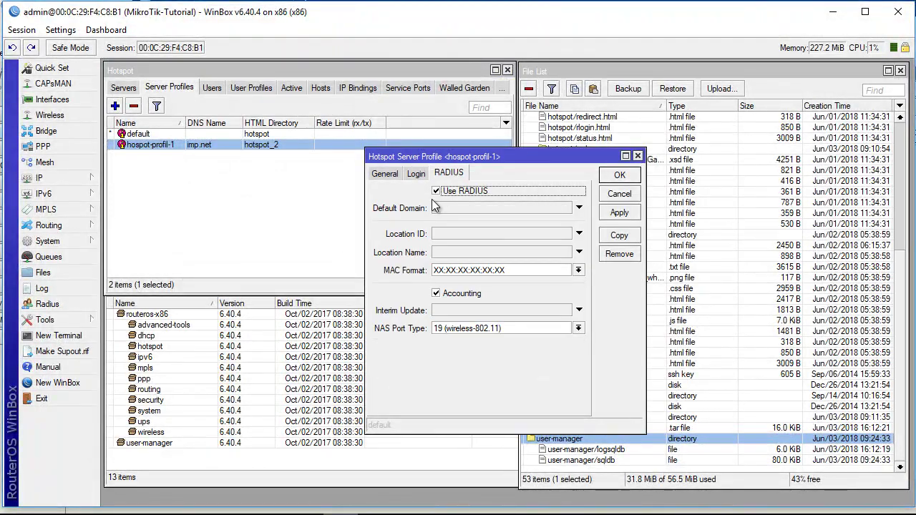
{"action": "left_click", "coordinate": [638, 156]}
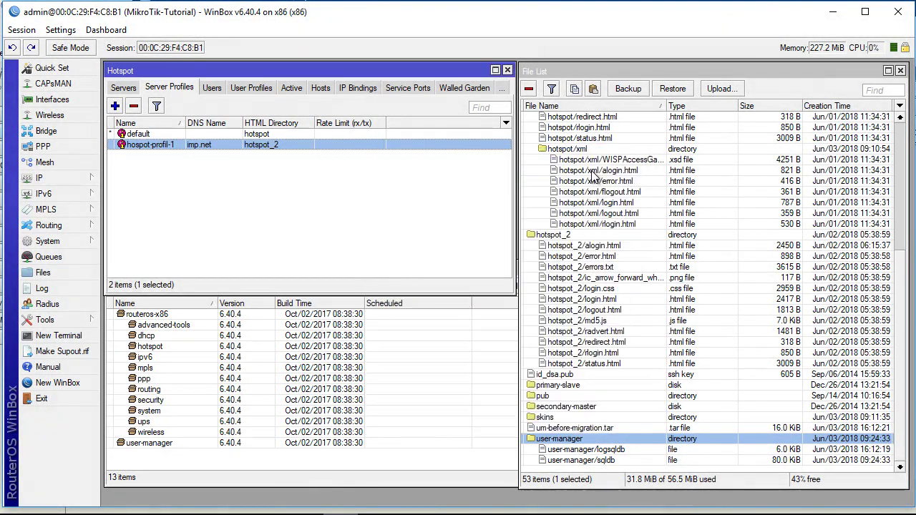
Open the hotspot RADIUS server entry at 127.0.0.1 and check its shared secret.
{"action": "left_click", "coordinate": [45, 304]}
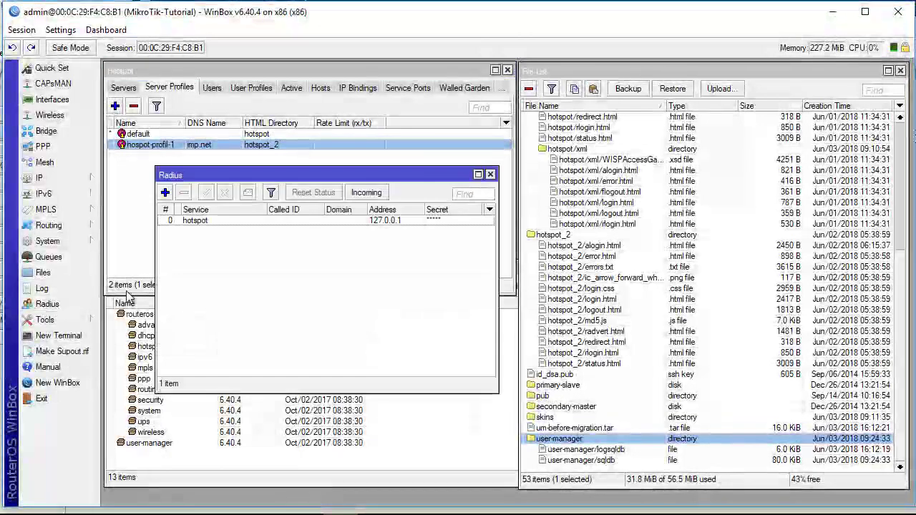
{"action": "left_click", "coordinate": [192, 222]}
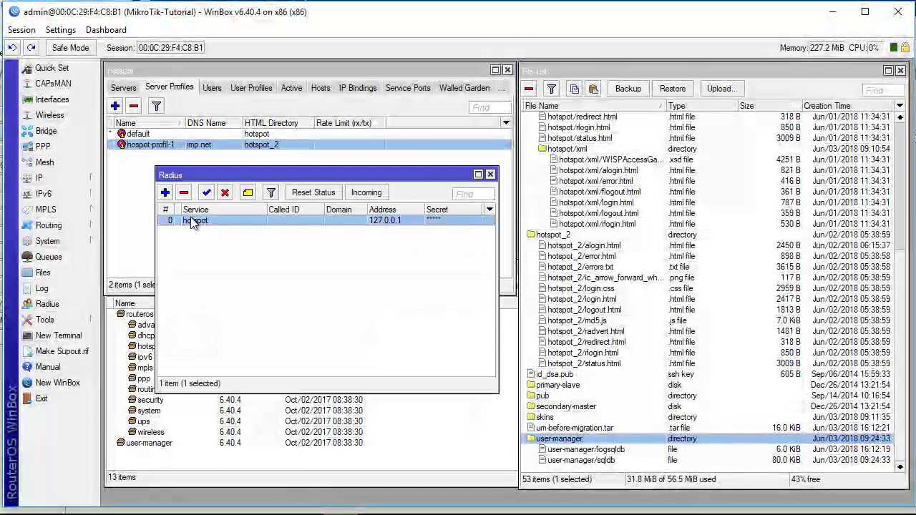
{"action": "double_click", "coordinate": [234, 219]}
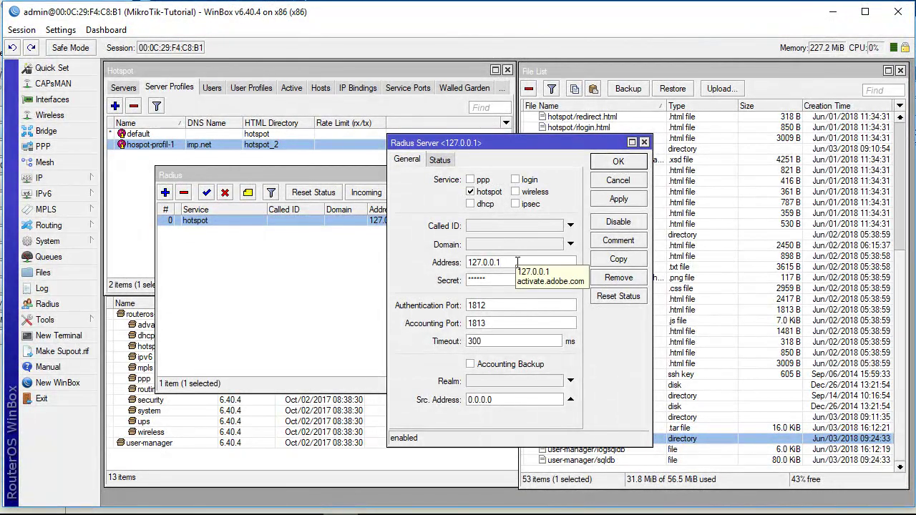
{"action": "left_click", "coordinate": [512, 281]}
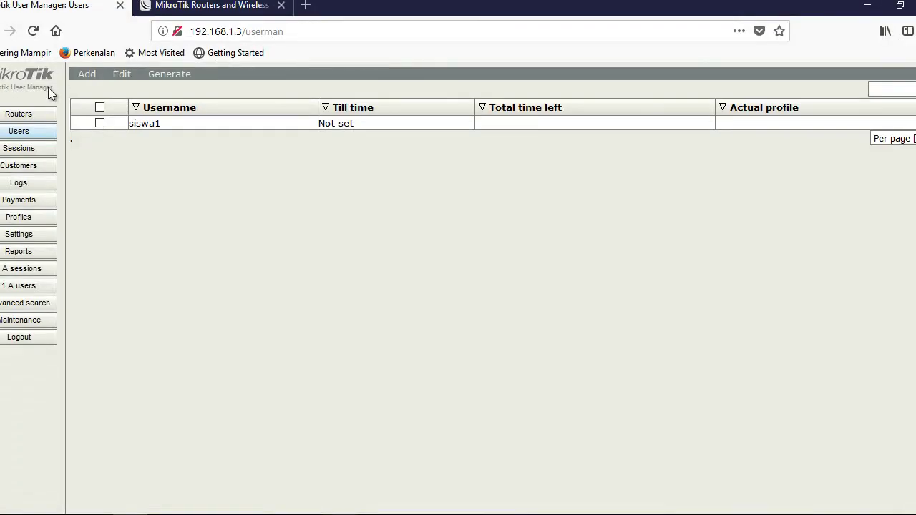
Check that the UserManager router entry uses IP address 127.0.0.1.
{"action": "left_click", "coordinate": [34, 116]}
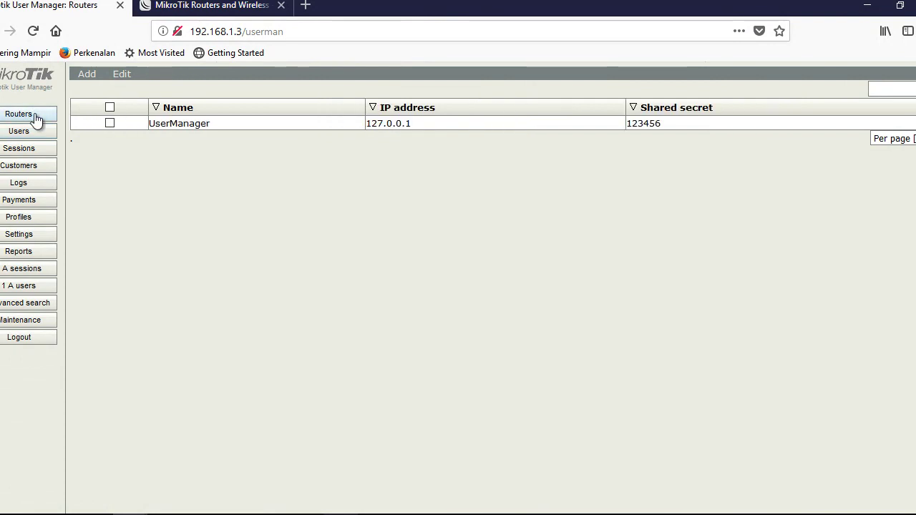
{"action": "left_click", "coordinate": [207, 125]}
{"action": "left_click", "coordinate": [497, 223]}
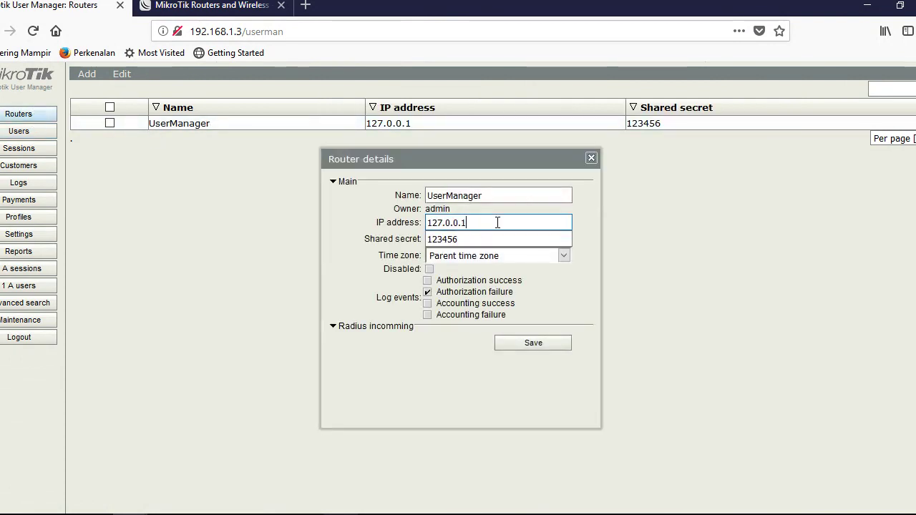
{"action": "left_click", "coordinate": [590, 158]}
Review the siswa profile and its 512K/512K limitation on the Profiles page.
{"action": "left_click", "coordinate": [32, 218]}
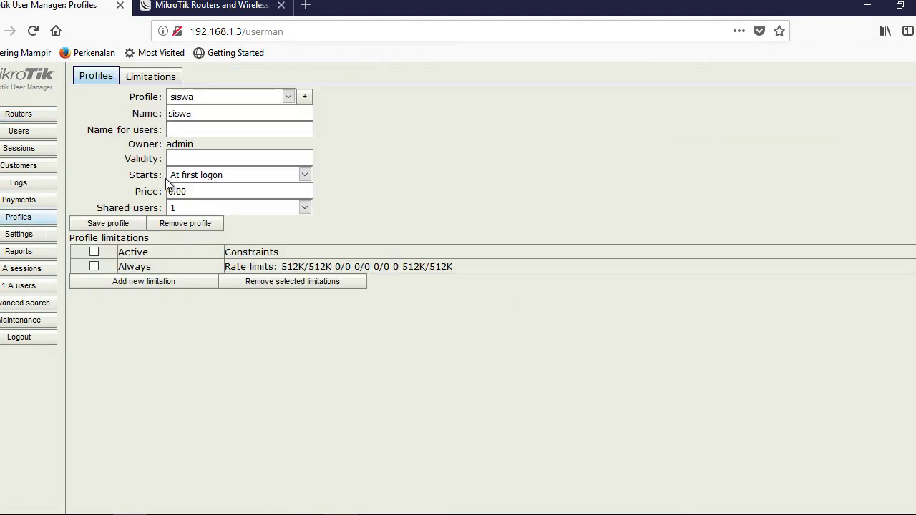
{"action": "left_click", "coordinate": [151, 76]}
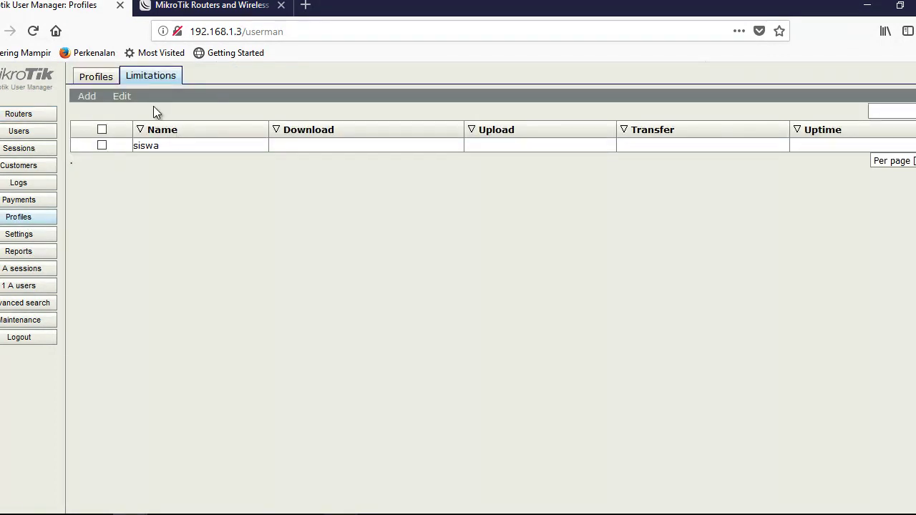
{"action": "left_click", "coordinate": [96, 76]}
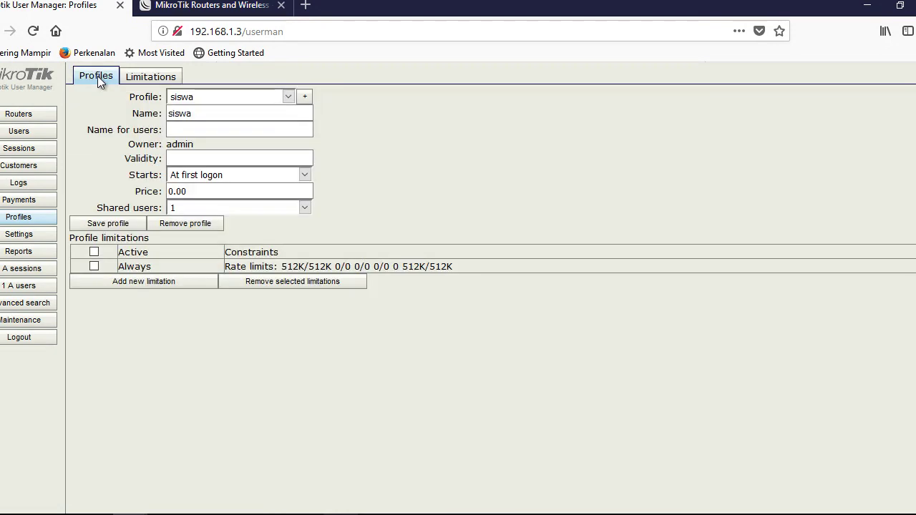
{"action": "left_click", "coordinate": [230, 94]}
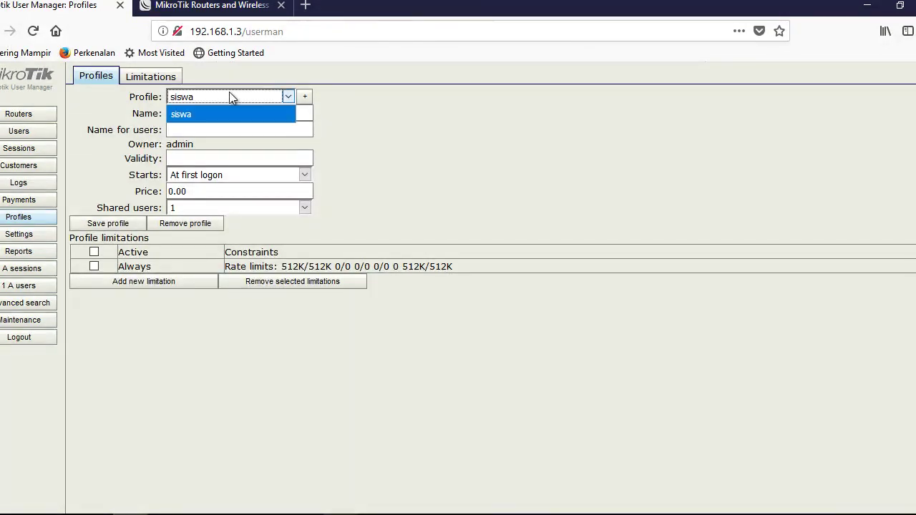
{"action": "left_click", "coordinate": [229, 96]}
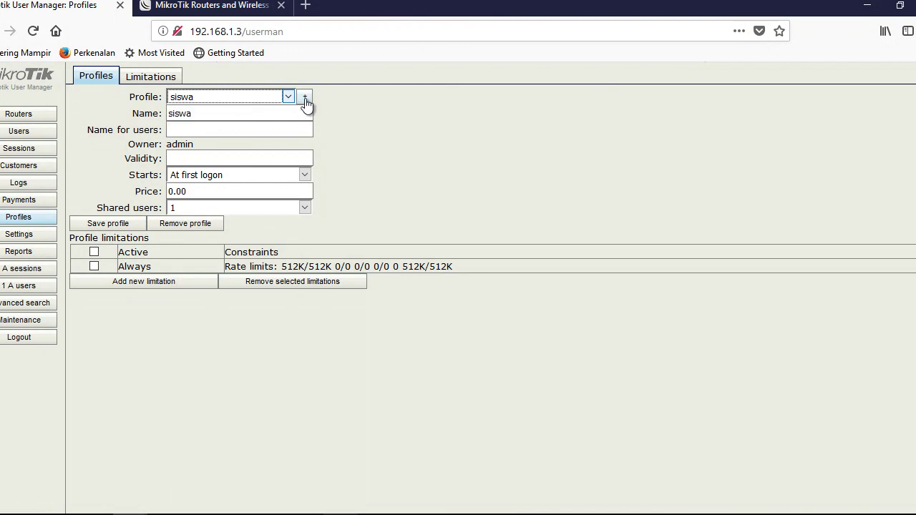
{"action": "left_click", "coordinate": [152, 76]}
{"action": "left_click", "coordinate": [94, 74]}
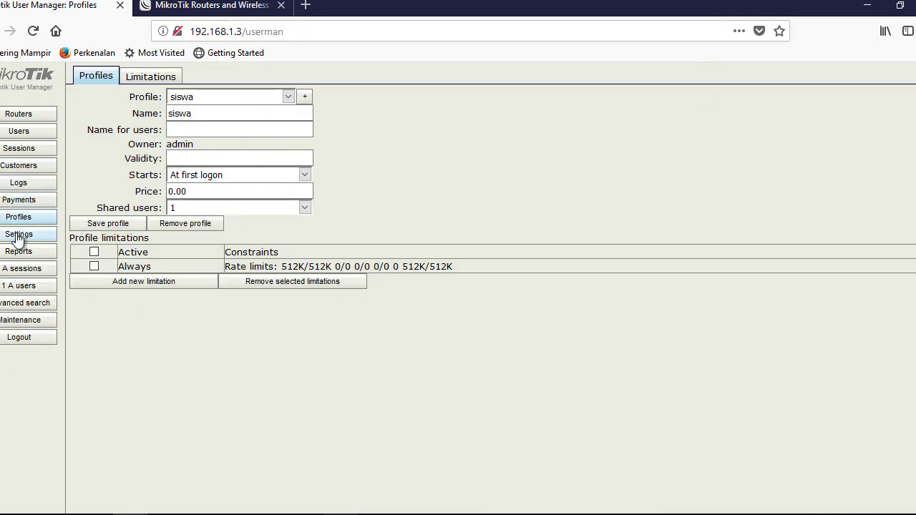
Confirm siswa is offered in the user Assign profile list, then reposition WinBox's RADIUS server window.
{"action": "left_click", "coordinate": [27, 135]}
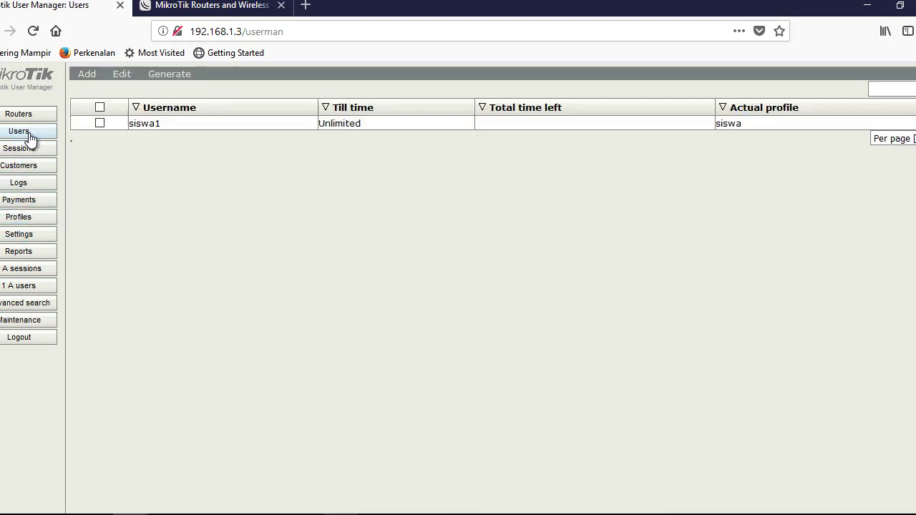
{"action": "left_click", "coordinate": [89, 77]}
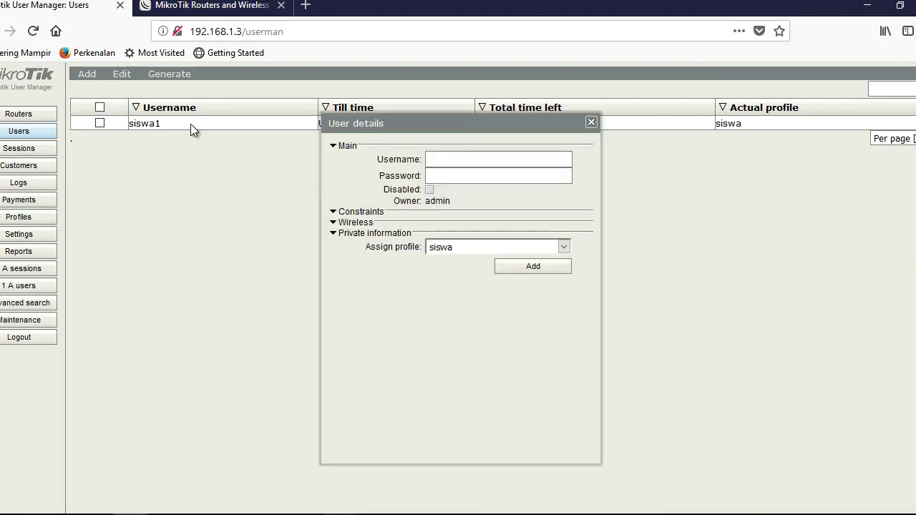
{"action": "left_click", "coordinate": [446, 246]}
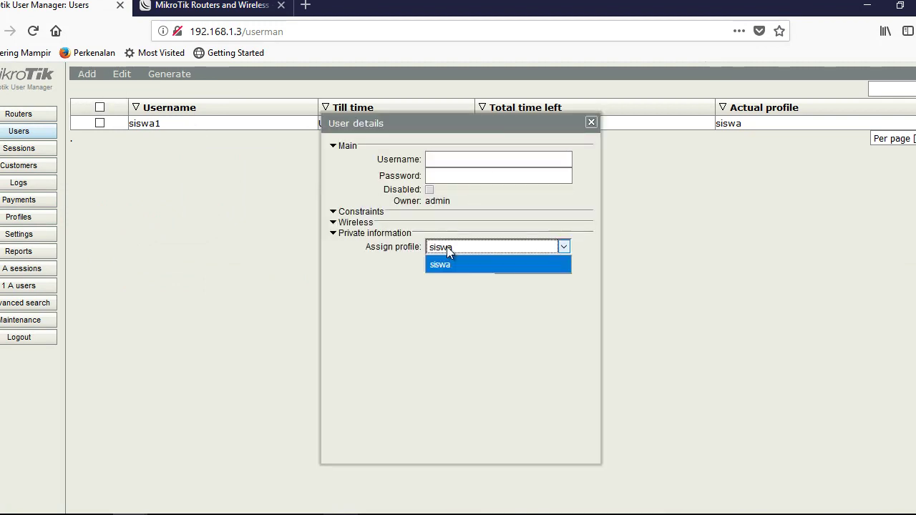
{"action": "left_click", "coordinate": [447, 246]}
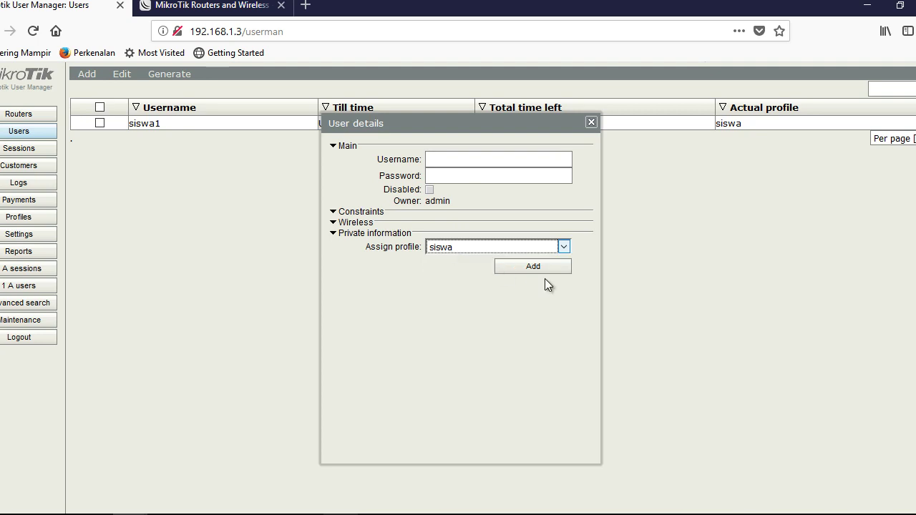
{"action": "left_click", "coordinate": [591, 122]}
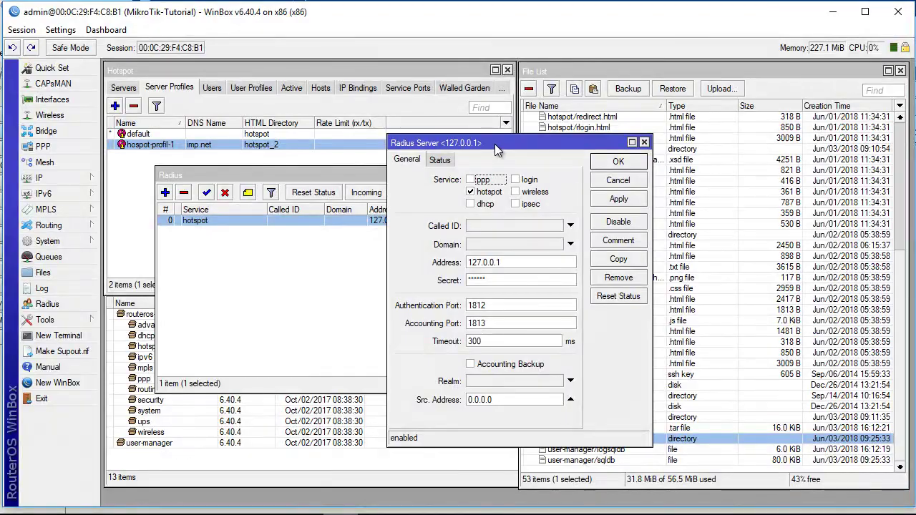
{"action": "left_click_drag", "start_coordinate": [494, 144], "coordinate": [667, 109]}
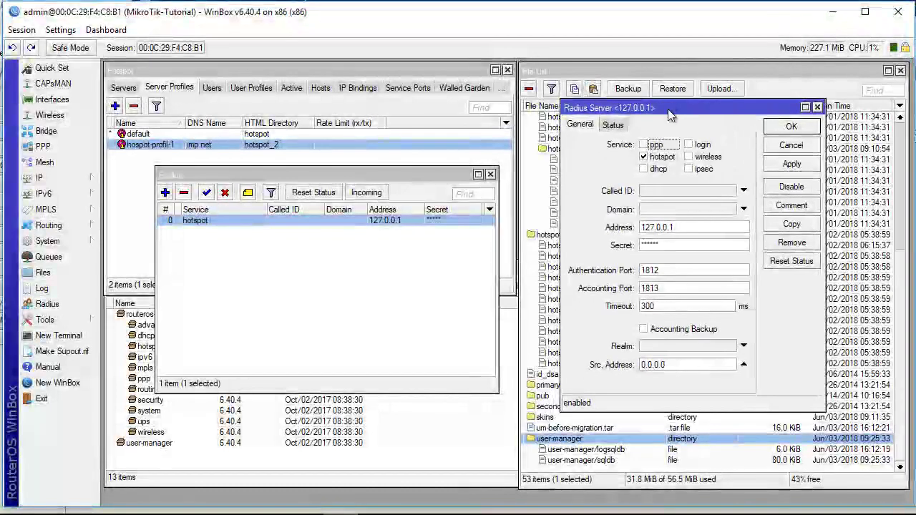